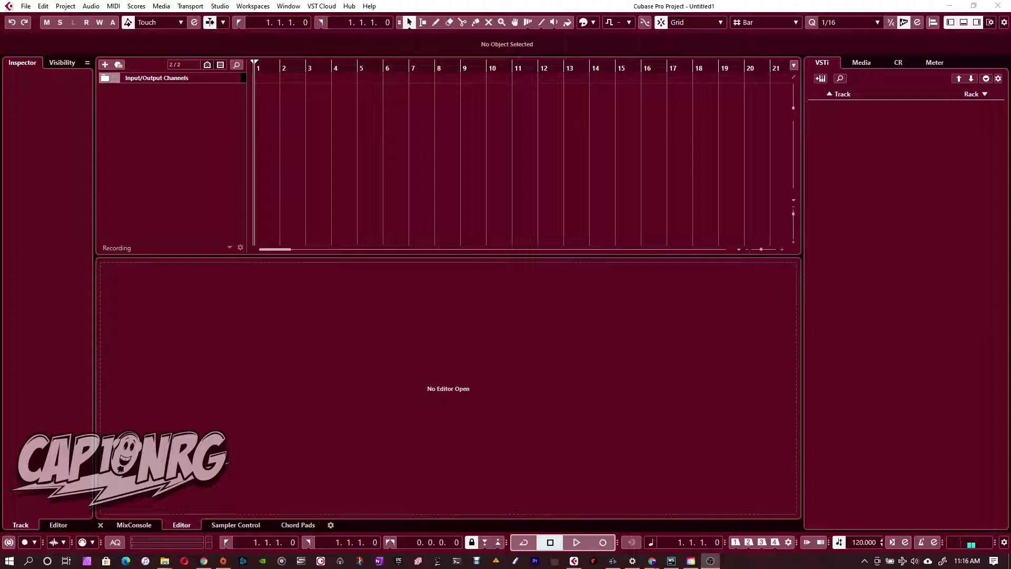
# Start adding an instrument track from the track list's context menu
pyautogui.click(185, 119)
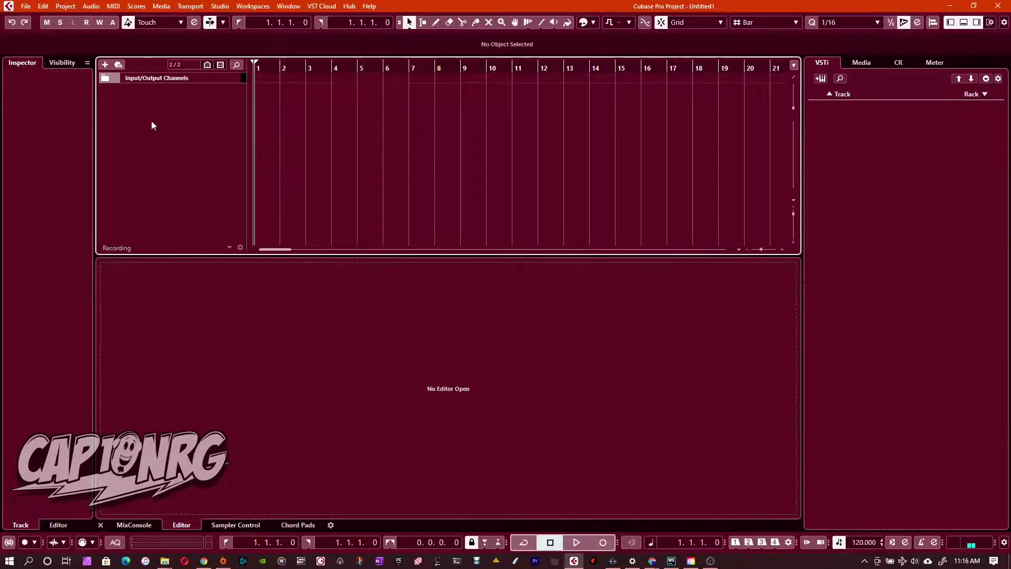
pyautogui.rightClick(125, 102)
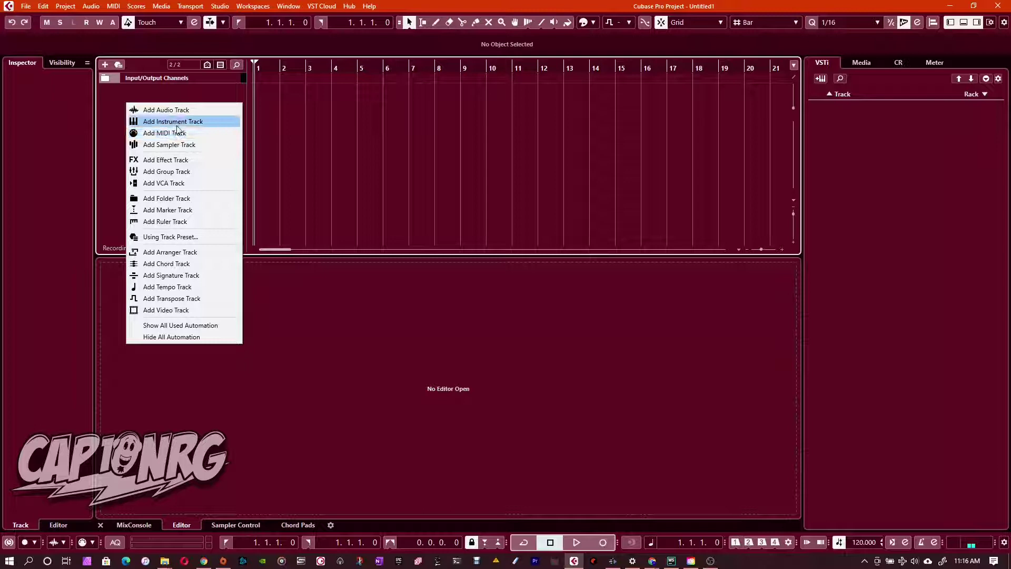
pyautogui.click(177, 125)
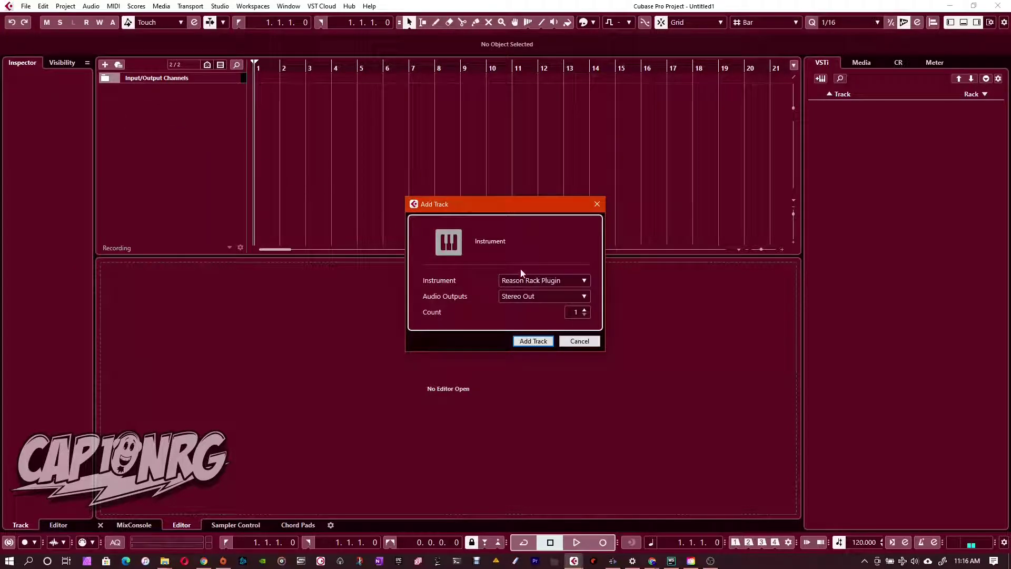
# Choose Reason Rack Plugin as the instrument and set the track count to 4
pyautogui.click(521, 280)
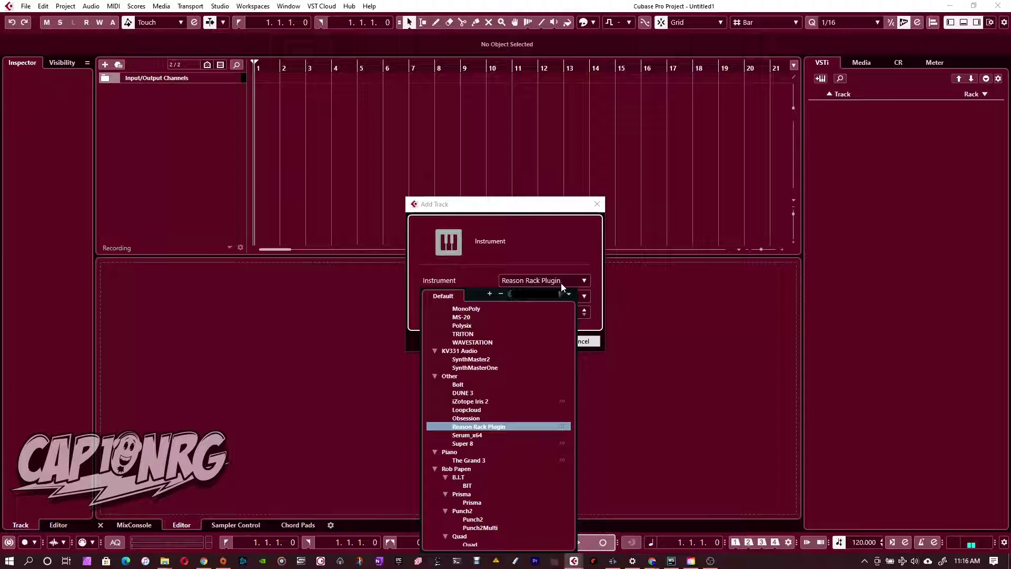
pyautogui.scroll(5, 444, 364)
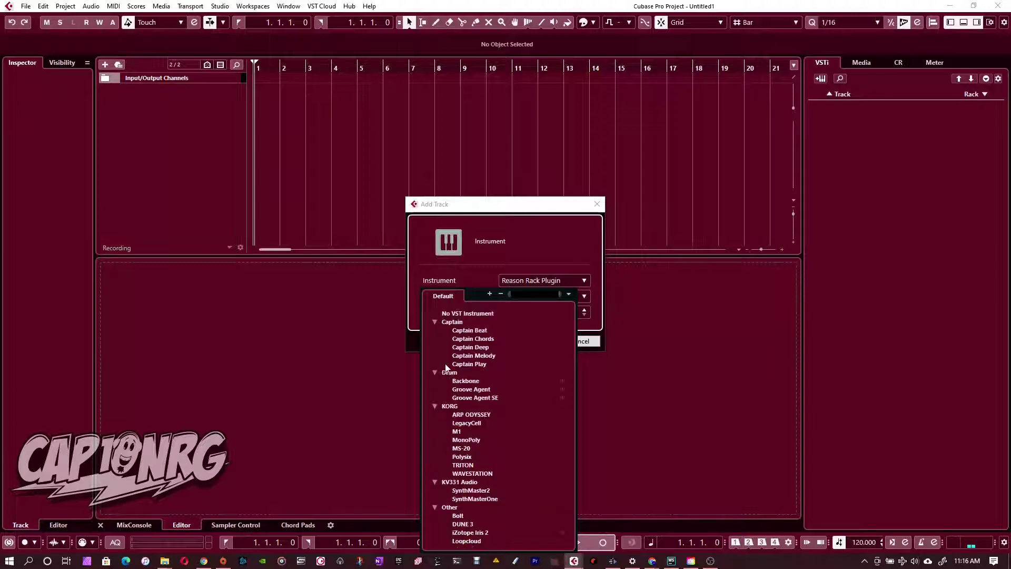
pyautogui.scroll(-5, 445, 337)
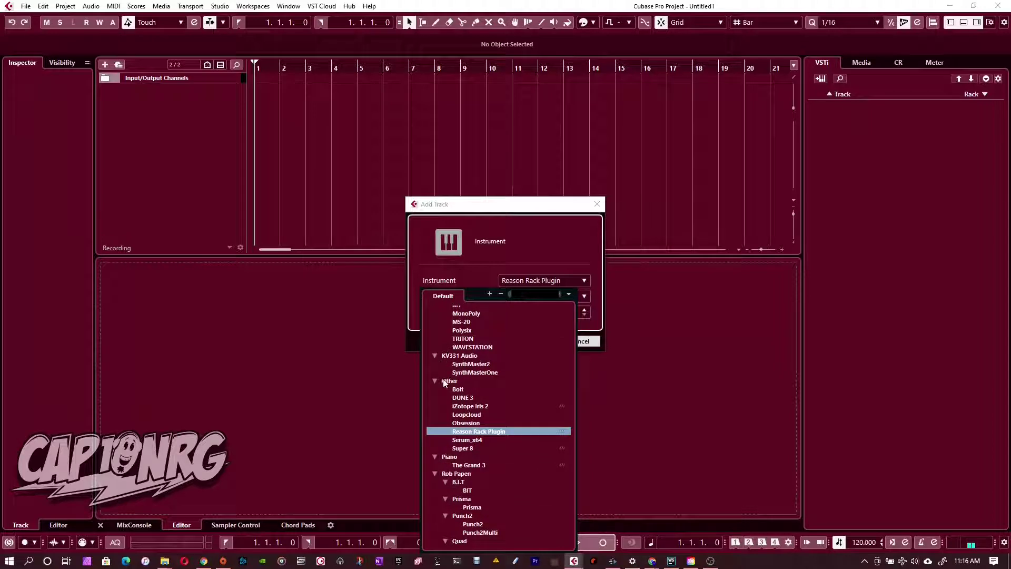
pyautogui.scroll(5, 438, 359)
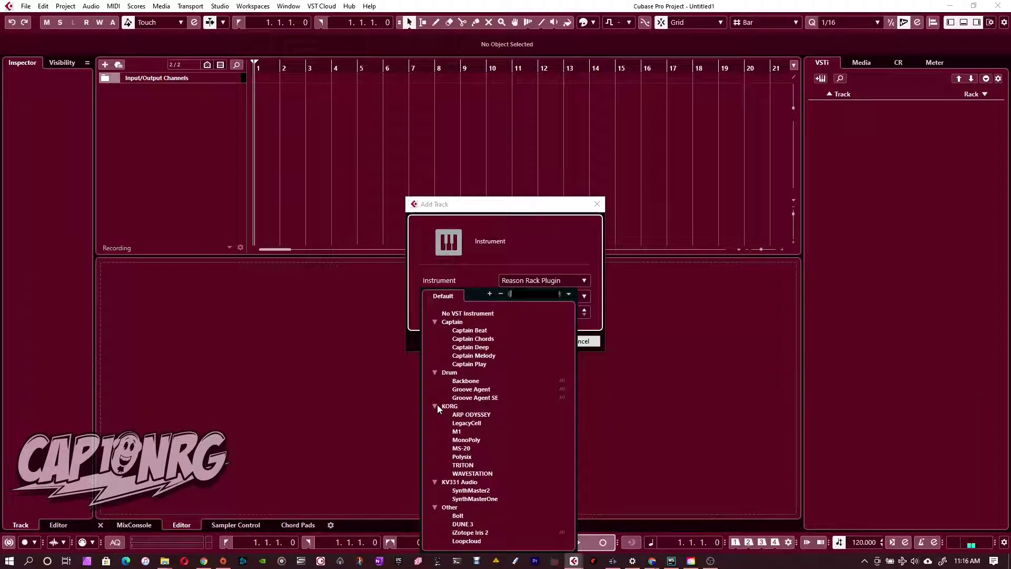
pyautogui.scroll(-3, 437, 405)
pyautogui.scroll(-3, 437, 404)
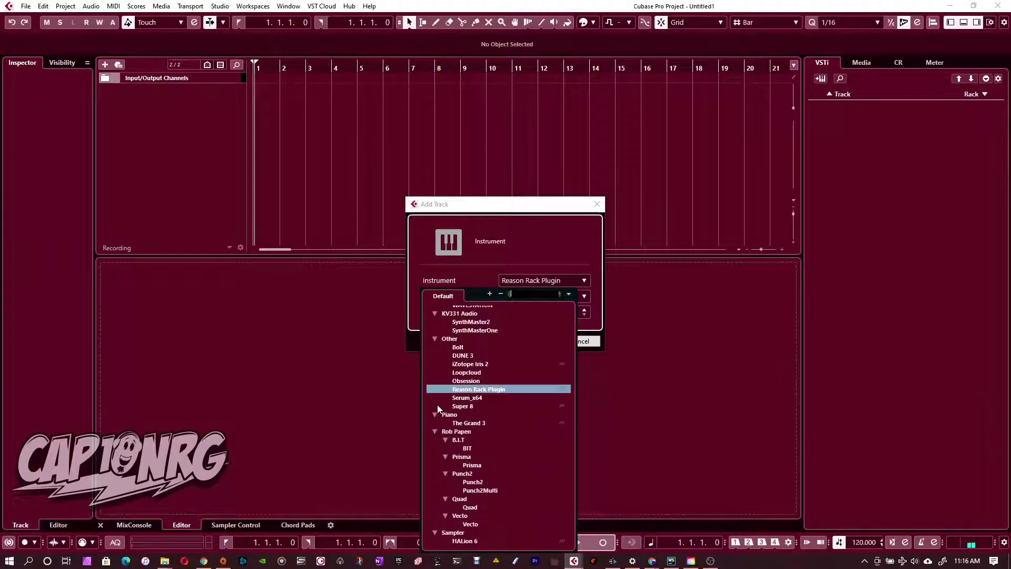
pyautogui.click(447, 340)
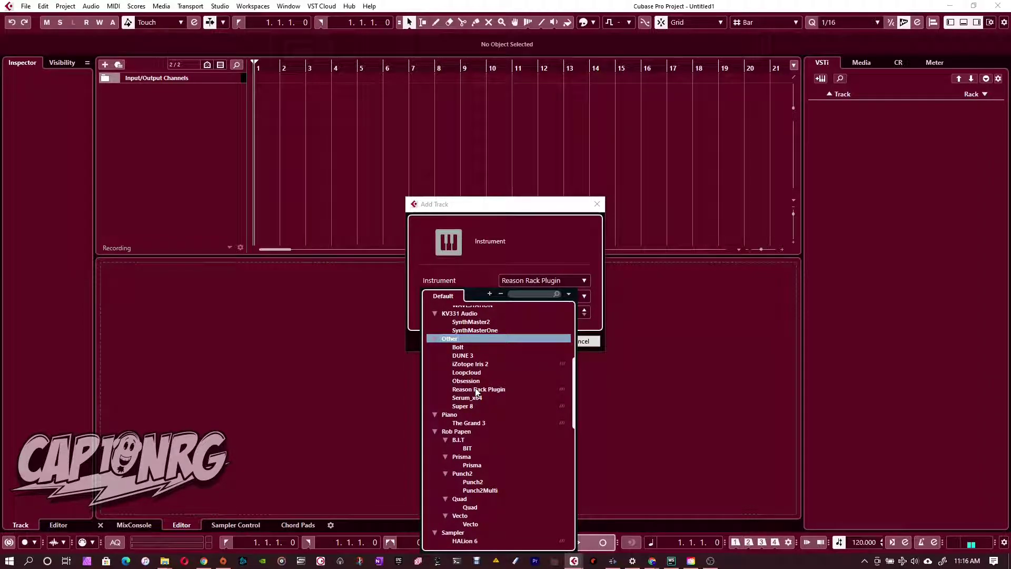
pyautogui.click(476, 390)
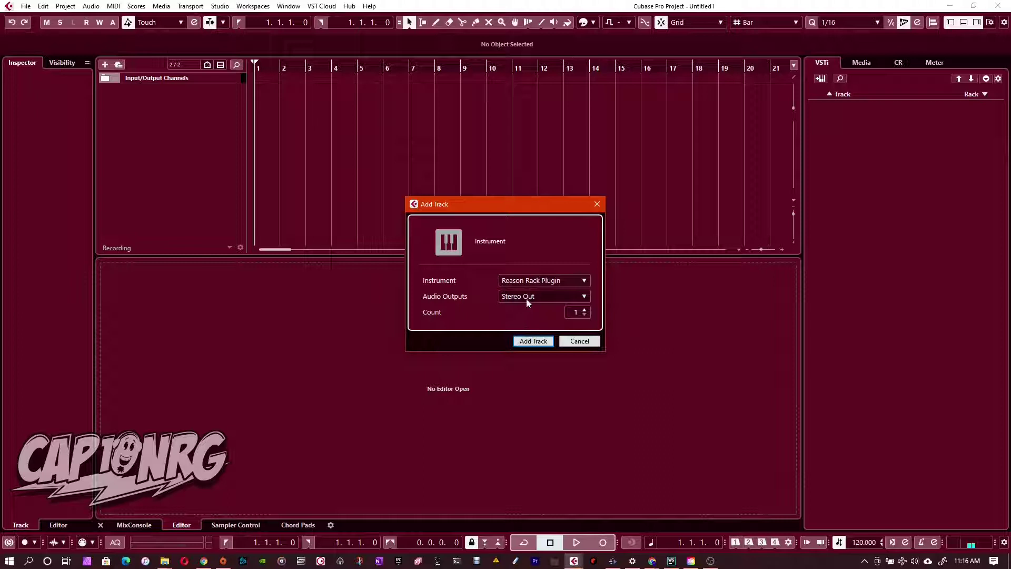
pyautogui.click(584, 311)
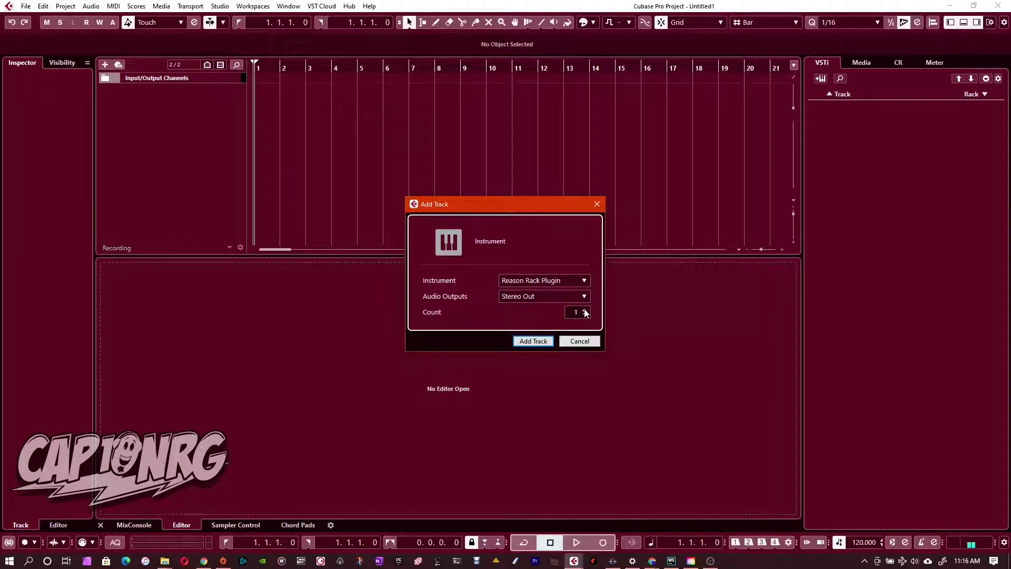
pyautogui.click(584, 311)
# Create the four Reason Rack Plugin tracks, opening the first track's empty rack
pyautogui.click(533, 341)
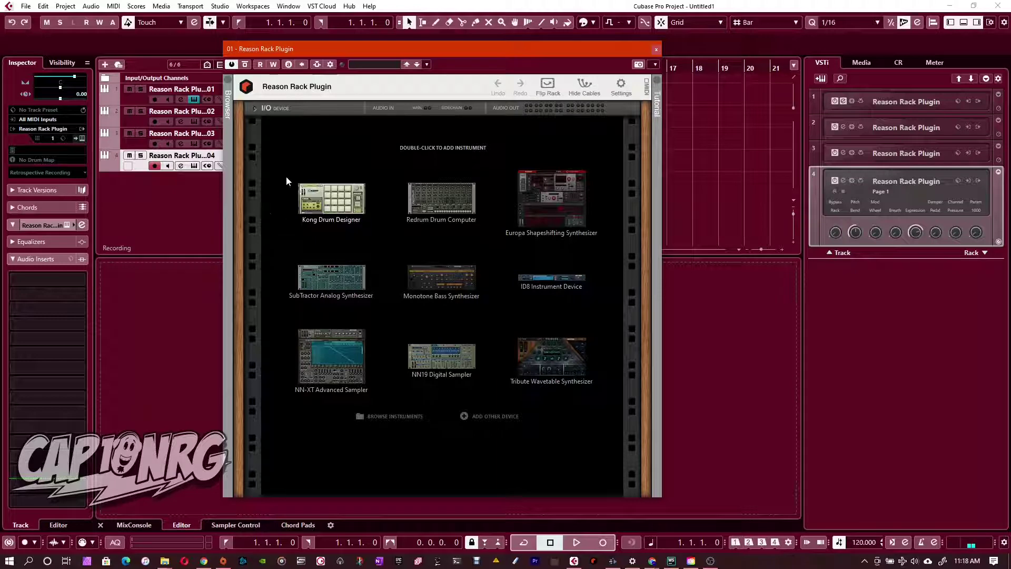
# Load a Monotone Bass Synthesizer with the Bara bra bas patch from the rack browser's Instruments
pyautogui.click(228, 82)
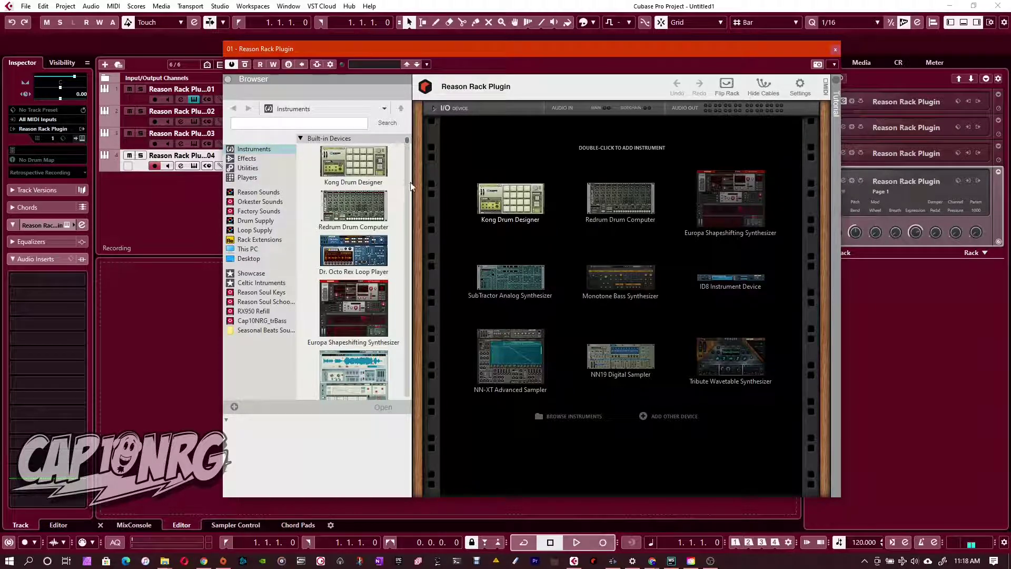
pyautogui.scroll(-8, 412, 186)
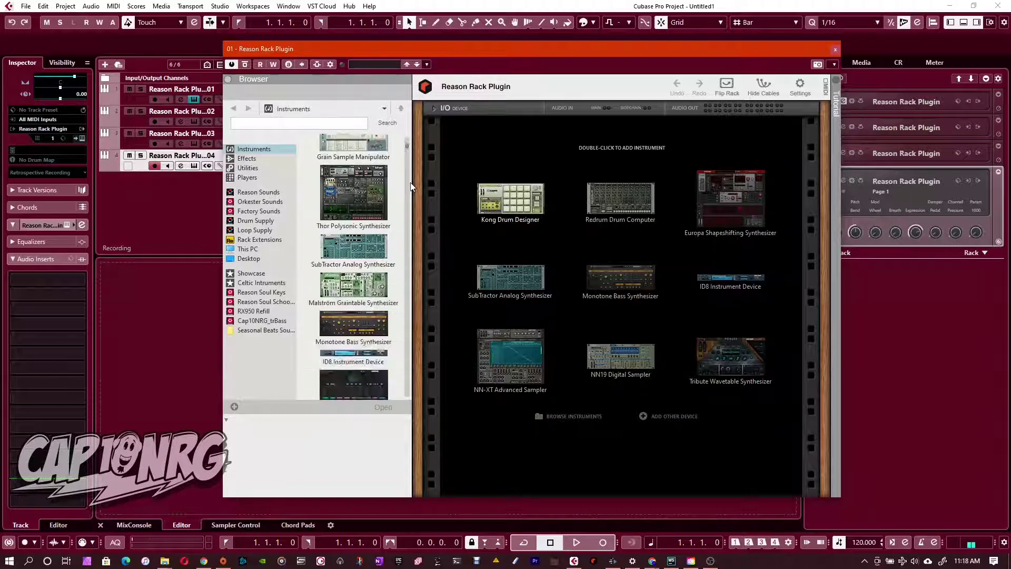
pyautogui.scroll(-2, 411, 187)
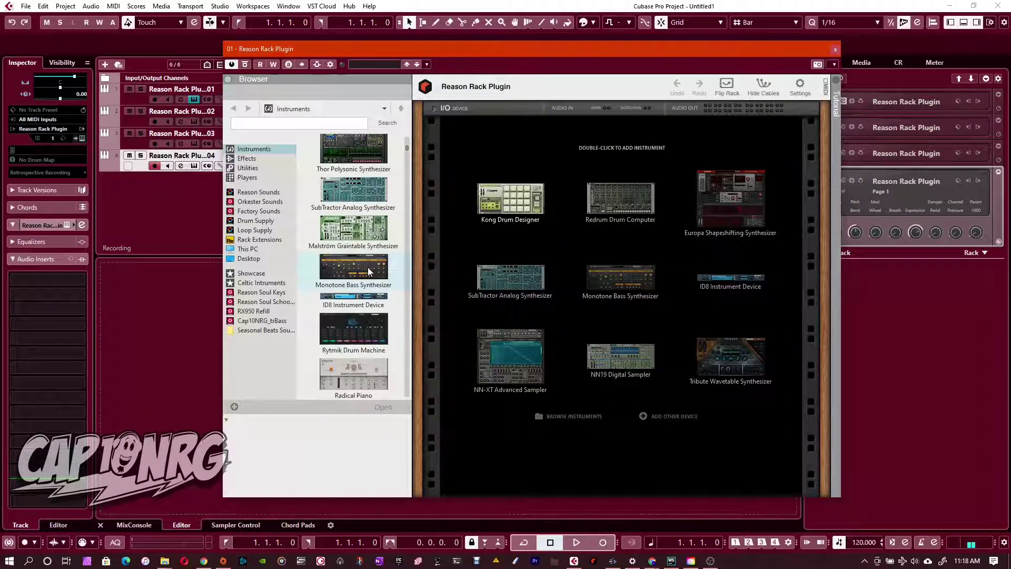
pyautogui.scroll(-1, 368, 266)
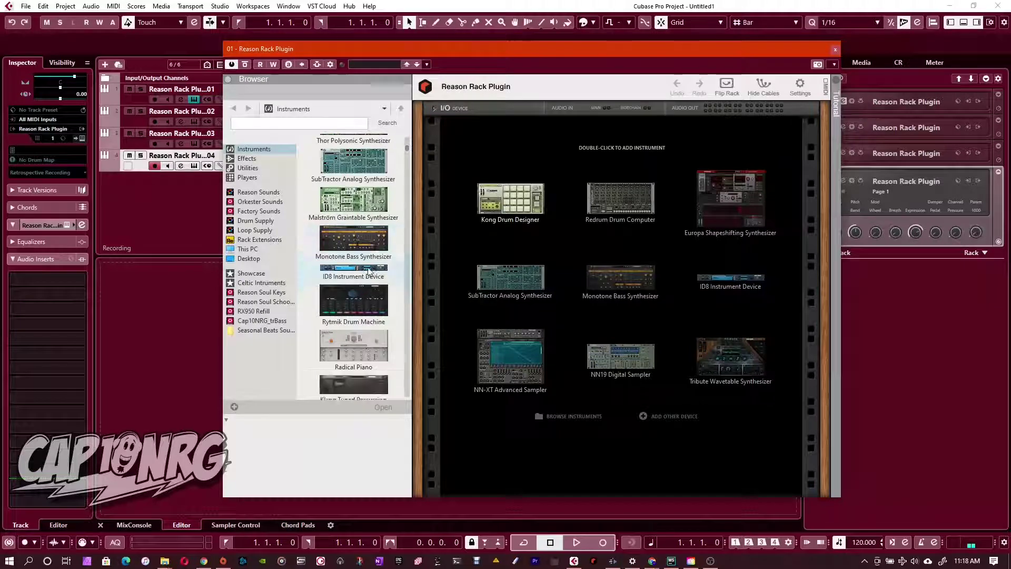
pyautogui.doubleClick(370, 238)
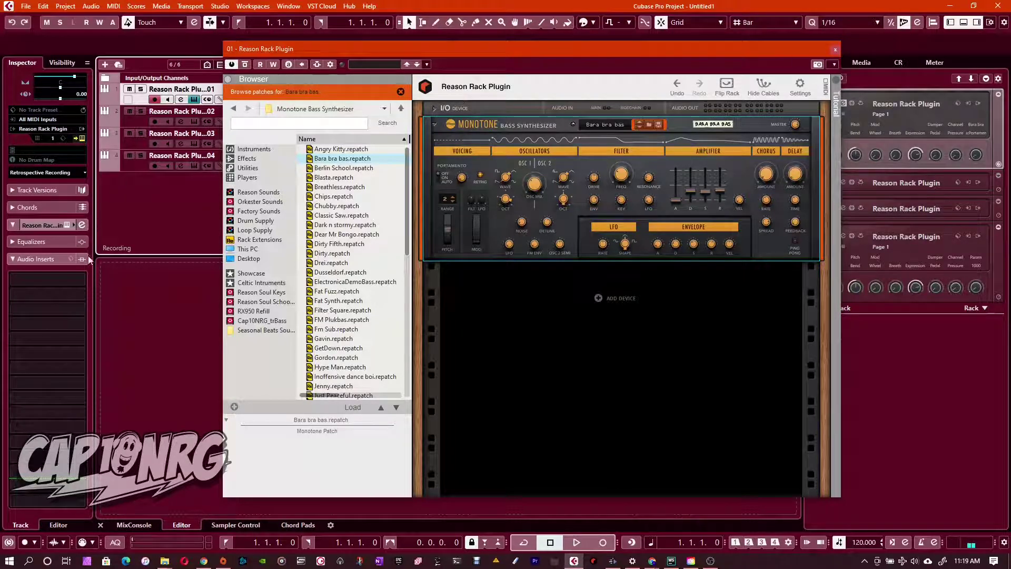
# Close the Reason rack, reopen and close it again, then expand and collapse the Inspector Equalizers
pyautogui.click(835, 50)
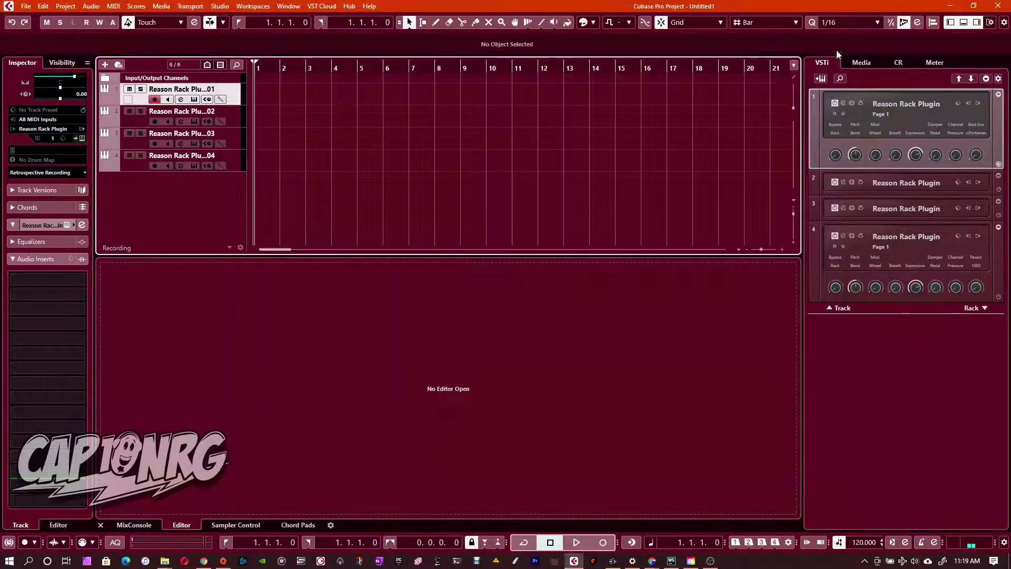
pyautogui.click(194, 99)
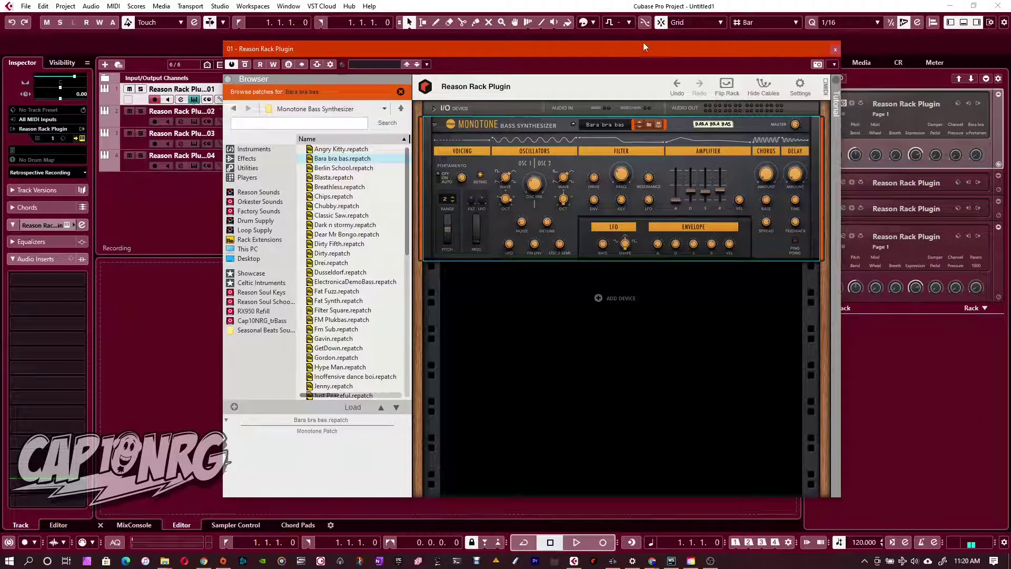
pyautogui.click(835, 50)
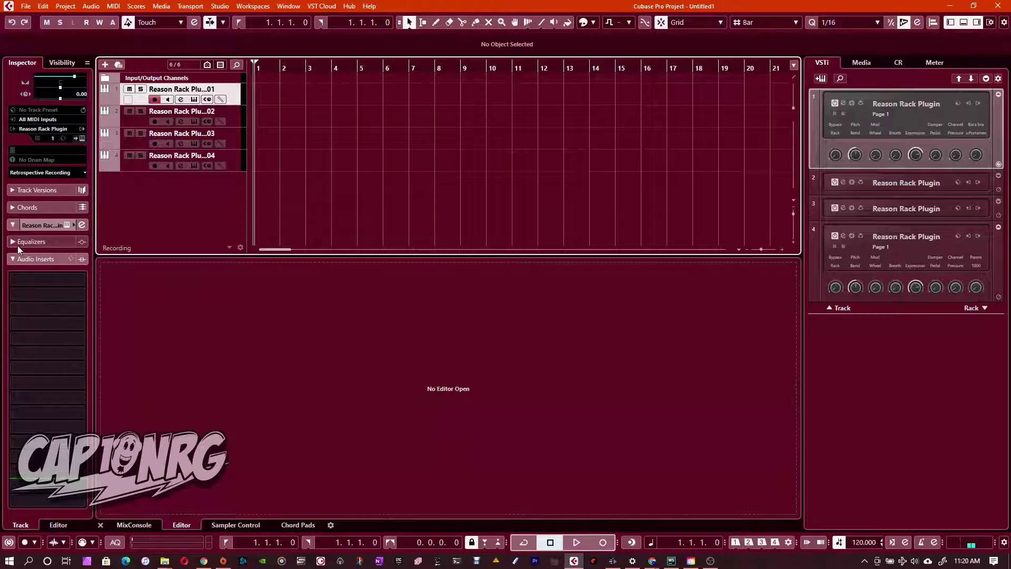
pyautogui.click(36, 241)
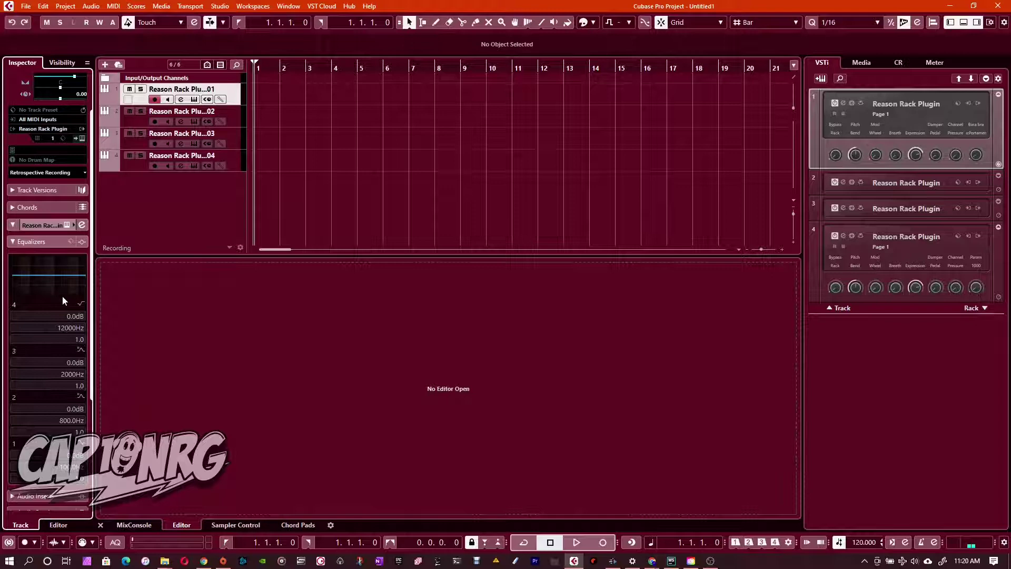
pyautogui.click(23, 245)
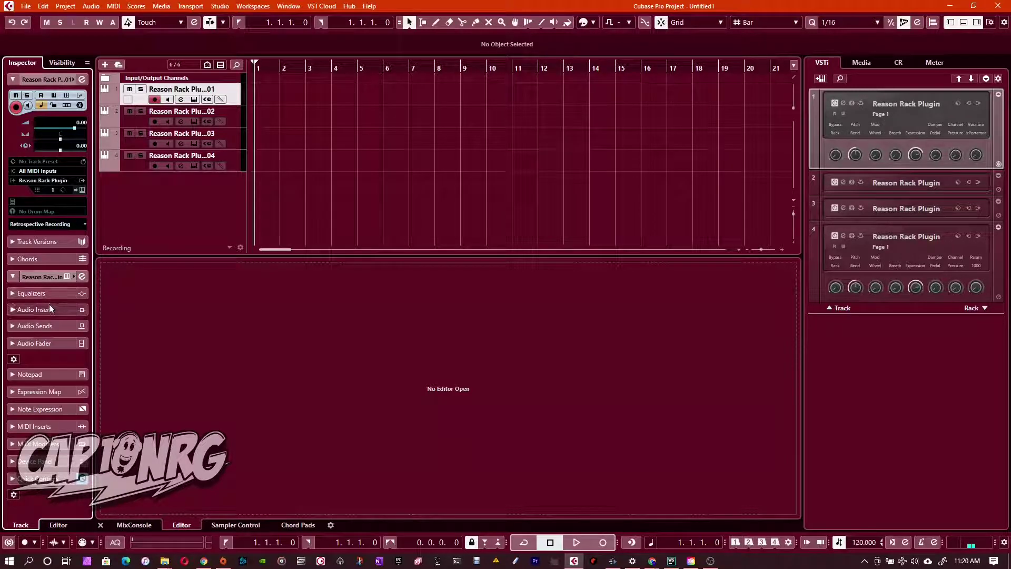
# Insert MonoDelay in insert slot 1, raise its mix slightly and sync the delay to 1/16
pyautogui.click(49, 304)
pyautogui.click(48, 276)
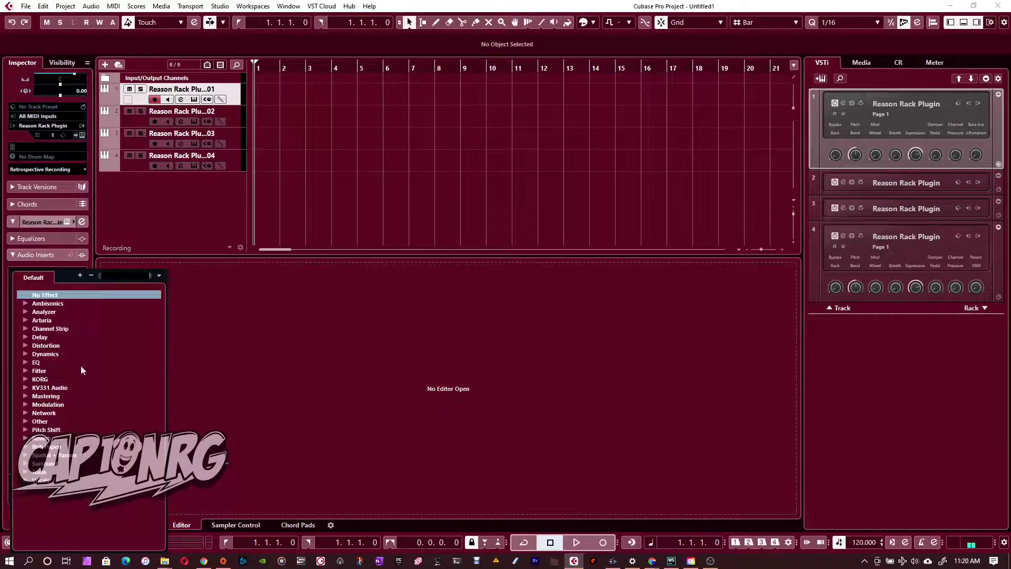
pyautogui.click(25, 337)
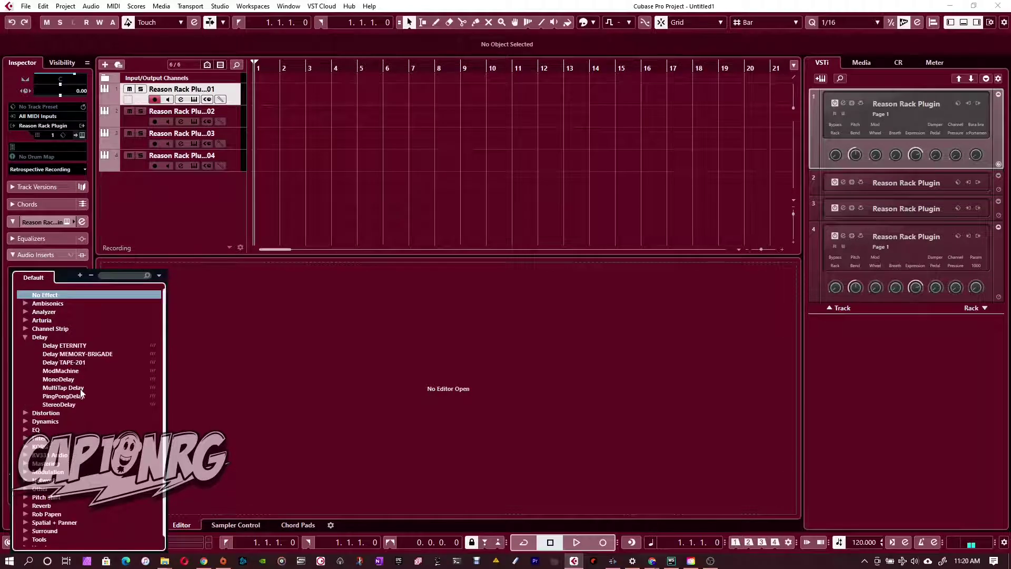
pyautogui.click(59, 379)
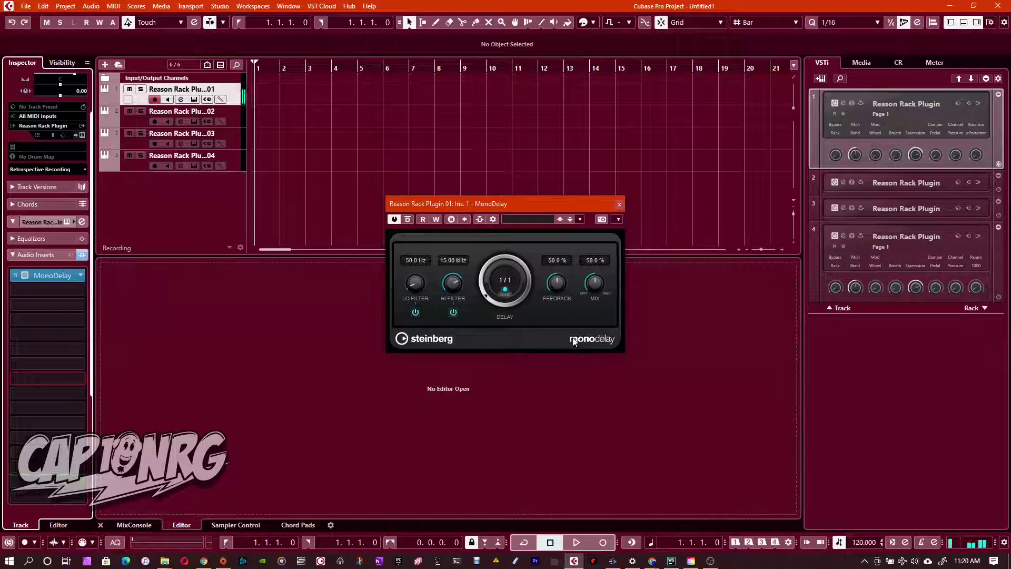
pyautogui.moveTo(594, 283); pyautogui.dragTo(586, 267)
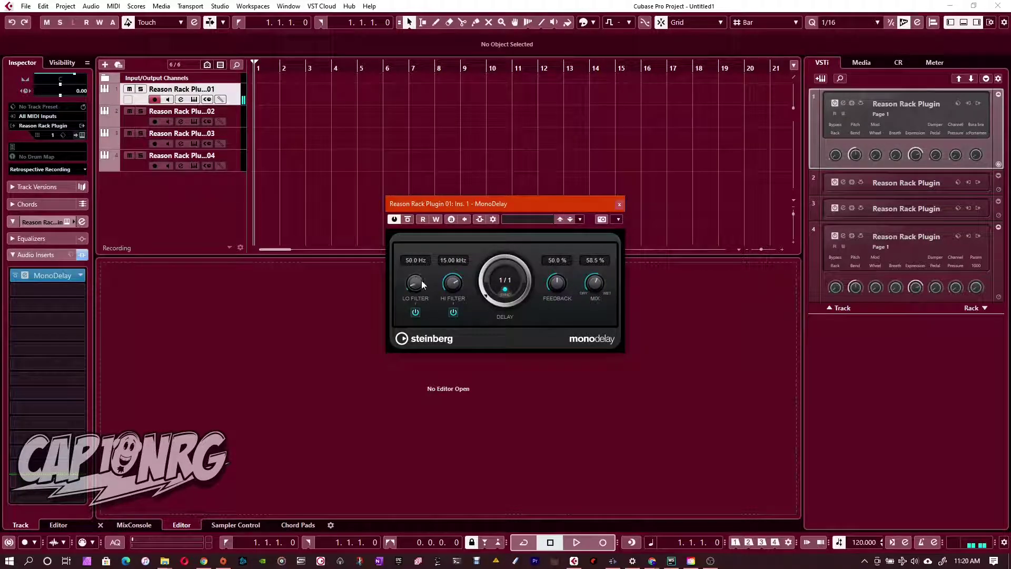
pyautogui.click(505, 279)
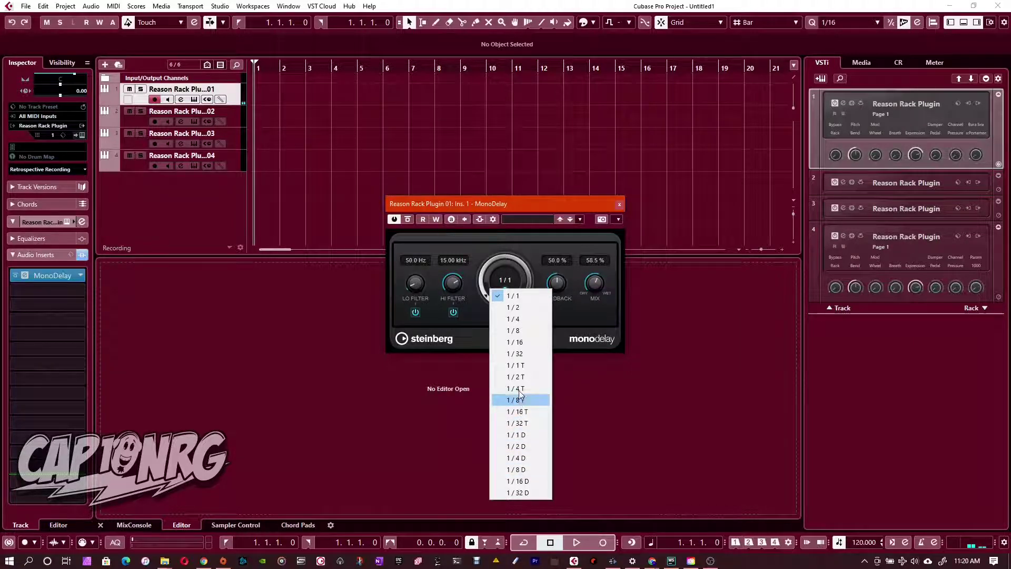
pyautogui.click(520, 343)
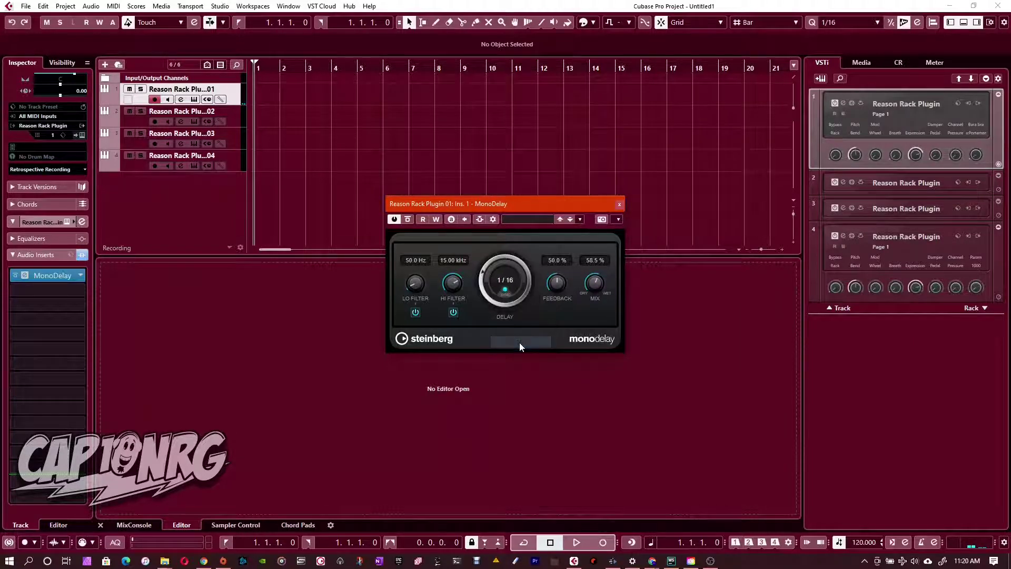
pyautogui.click(620, 204)
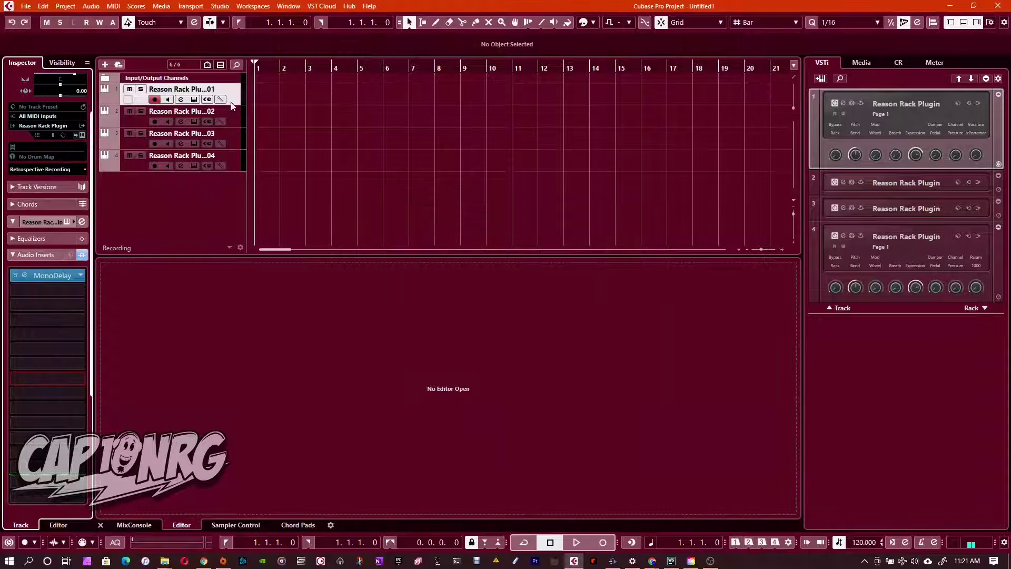
# Open track 2's Reason rack, add a Monotone Bass Synthesizer, and show the device browser
pyautogui.click(232, 115)
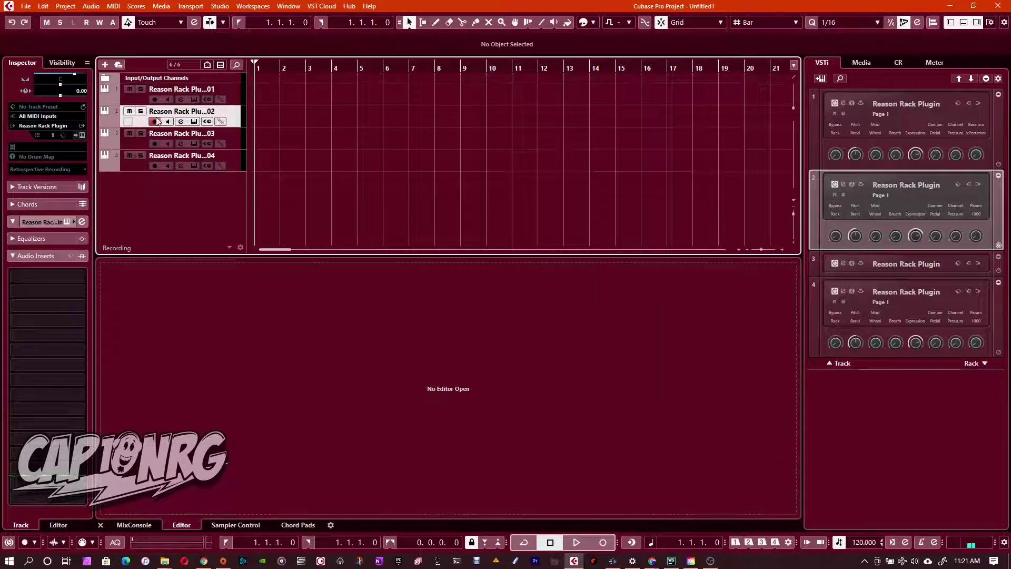
pyautogui.click(194, 121)
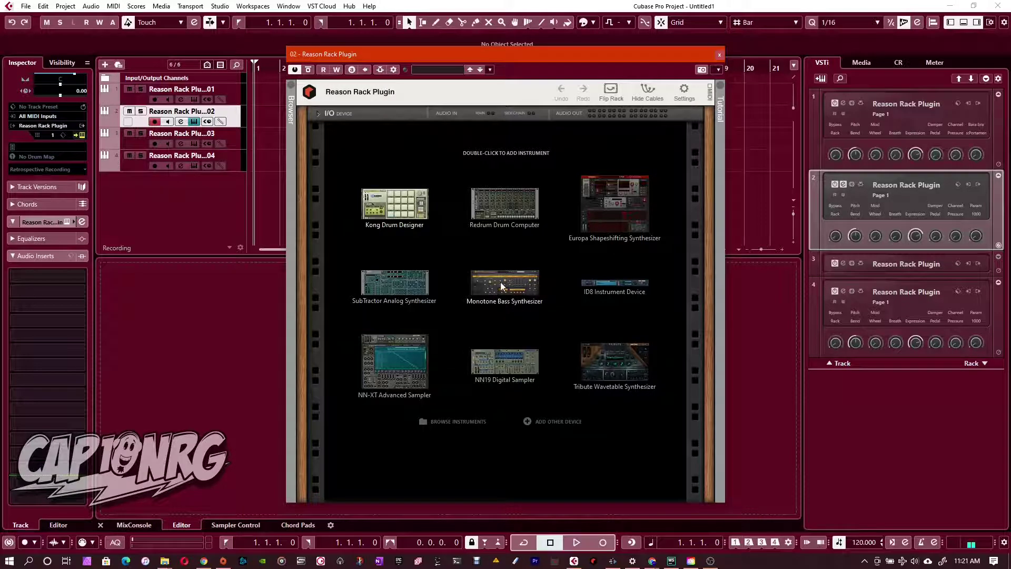
pyautogui.doubleClick(501, 287)
pyautogui.click(291, 84)
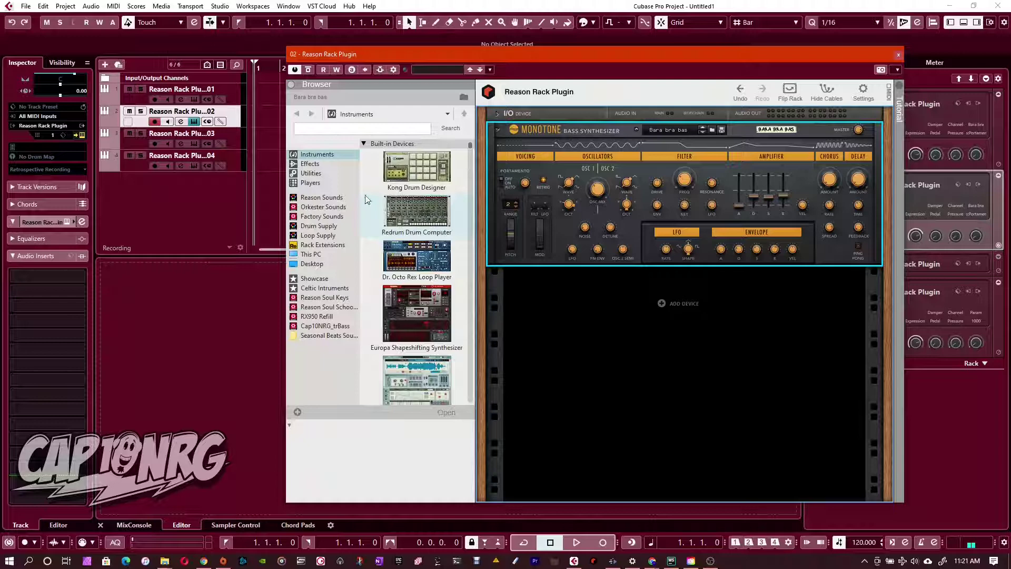
# Drag a Sweeper Modulation Effect from Effects to just below the Monotone synth
pyautogui.click(295, 165)
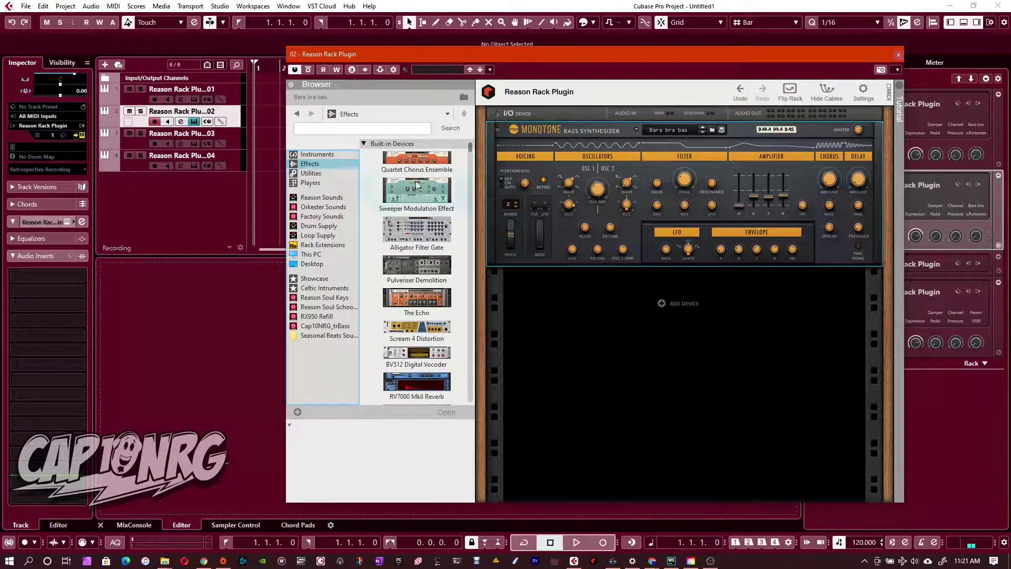
pyautogui.moveTo(417, 189); pyautogui.dragTo(653, 327)
pyautogui.moveTo(627, 289); pyautogui.dragTo(628, 291)
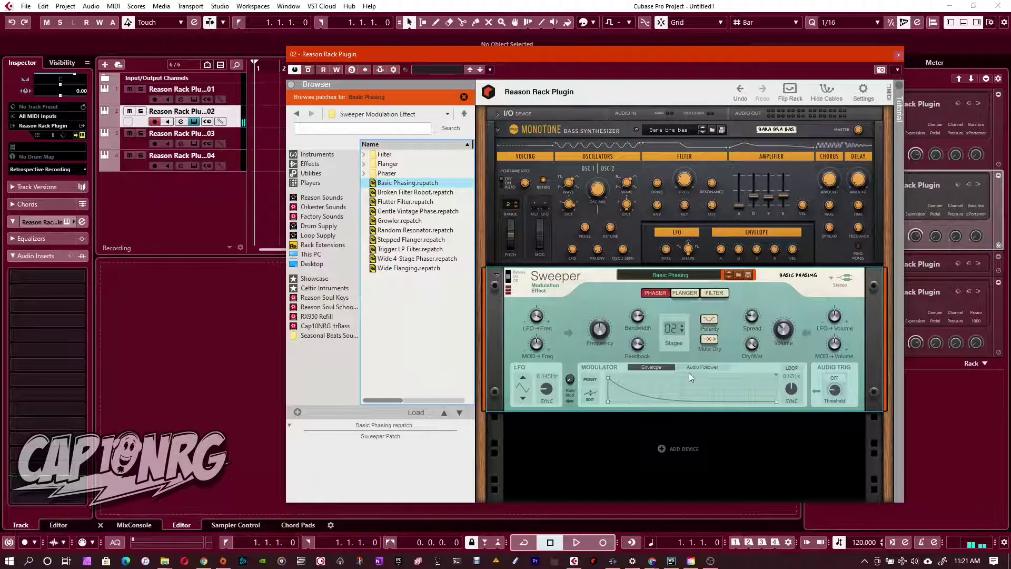
# Flip the rack to check the cabling with the I/O device expanded, then flip back
pyautogui.press('Tab')
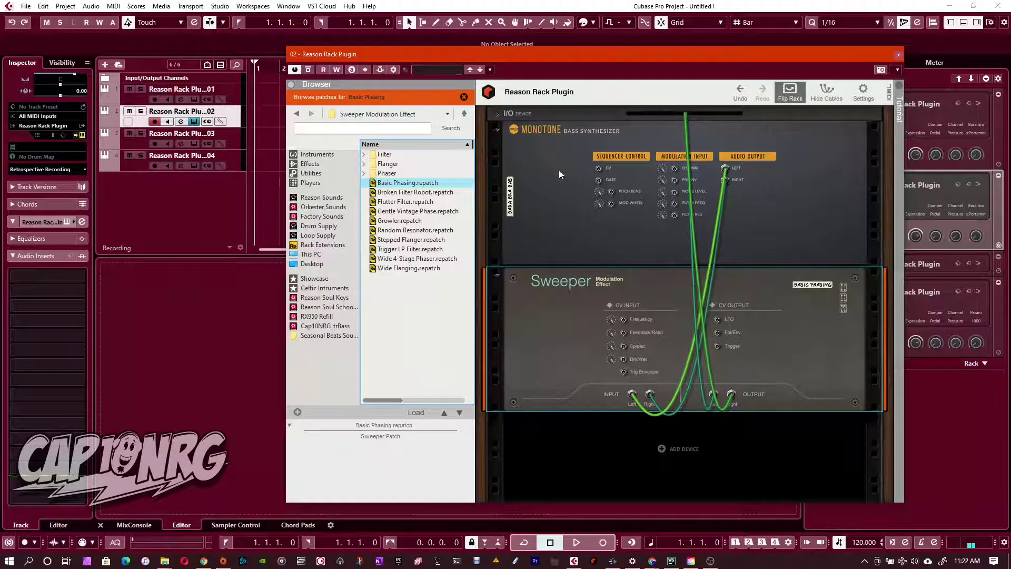
pyautogui.click(497, 112)
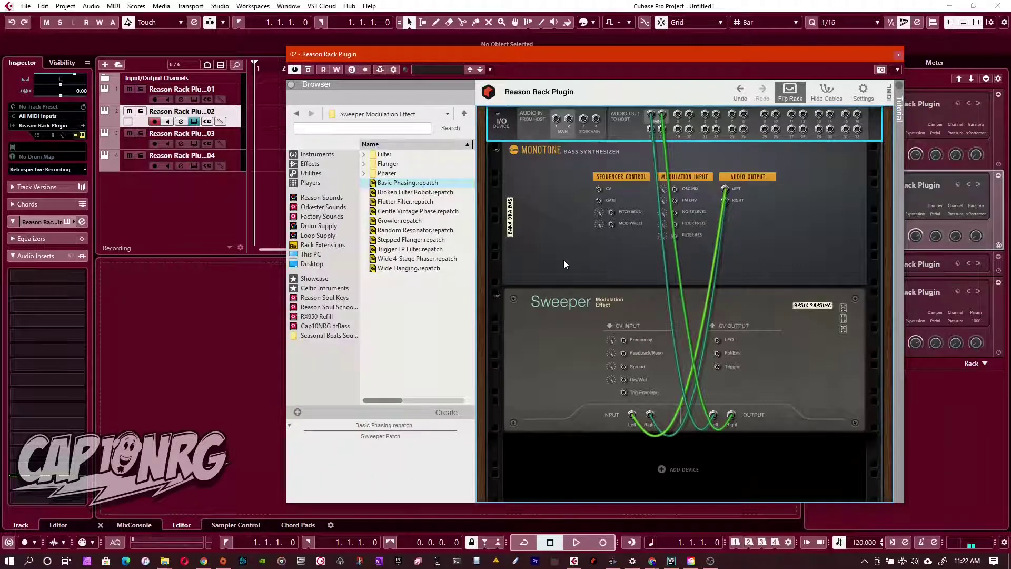
pyautogui.press('Tab')
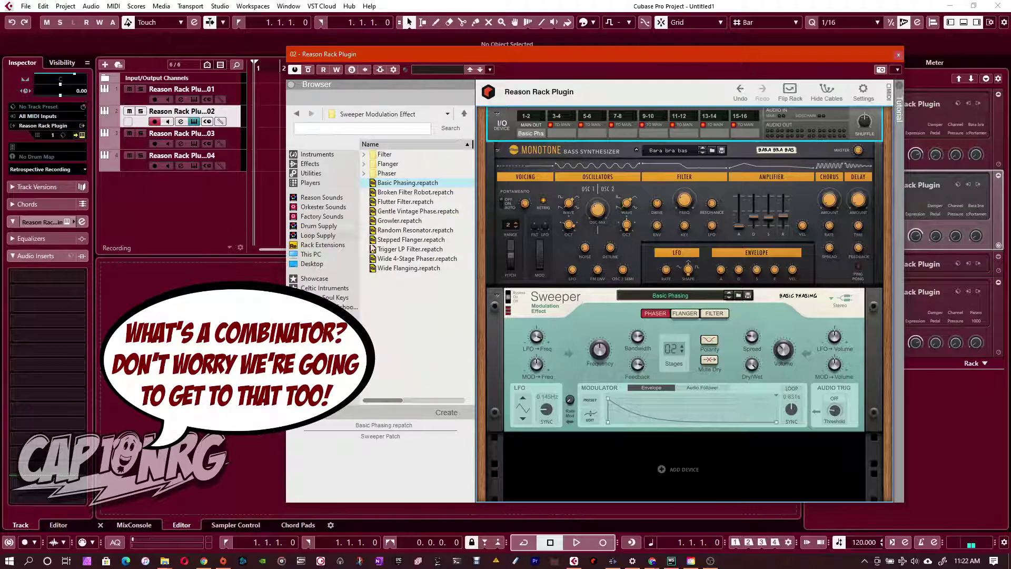
# Drag Friktion Modeled Strings from Instruments below the Sweeper and select it in the rack
pyautogui.click(325, 158)
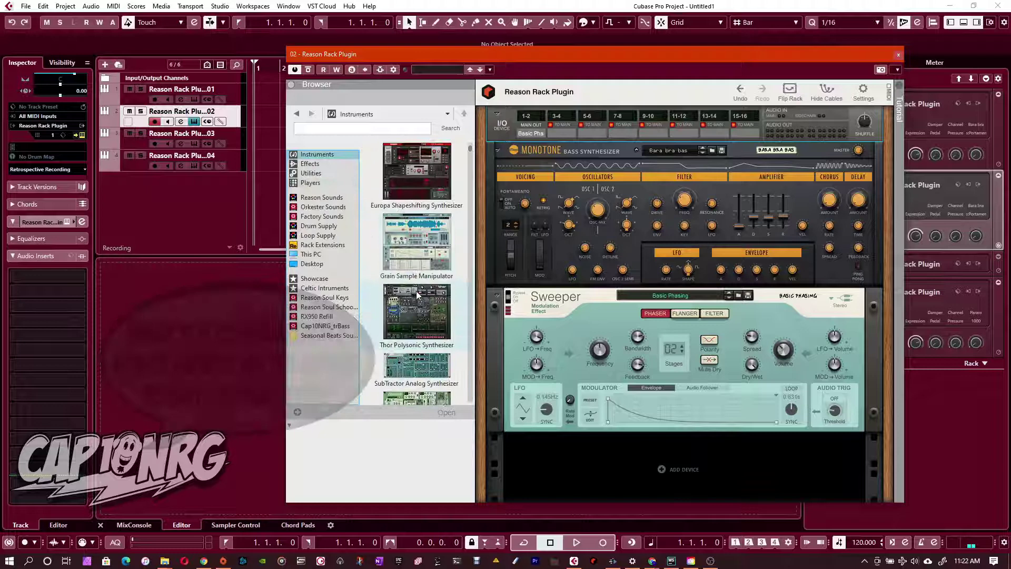
pyautogui.scroll(-5, 418, 295)
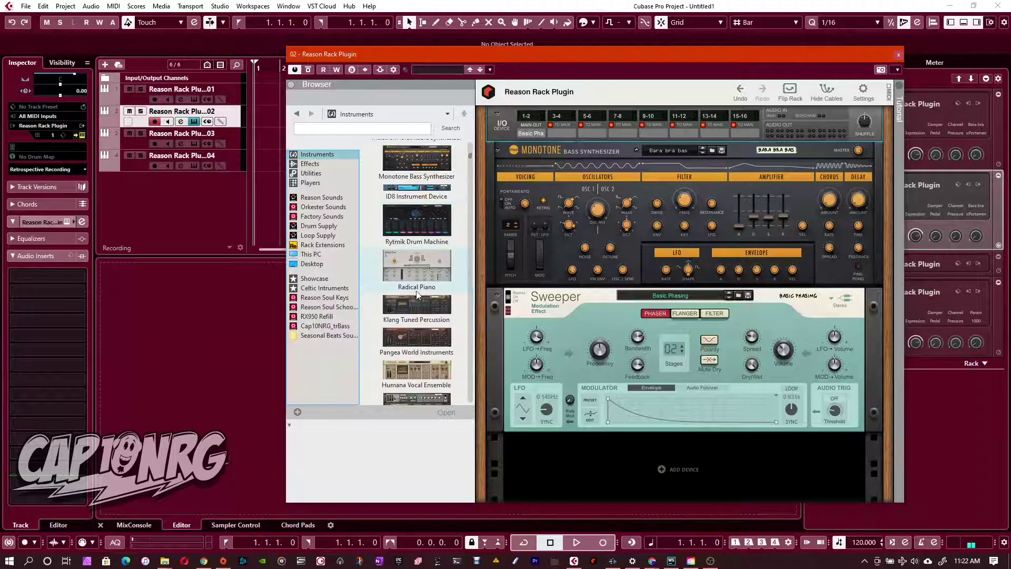
pyautogui.scroll(-6, 417, 294)
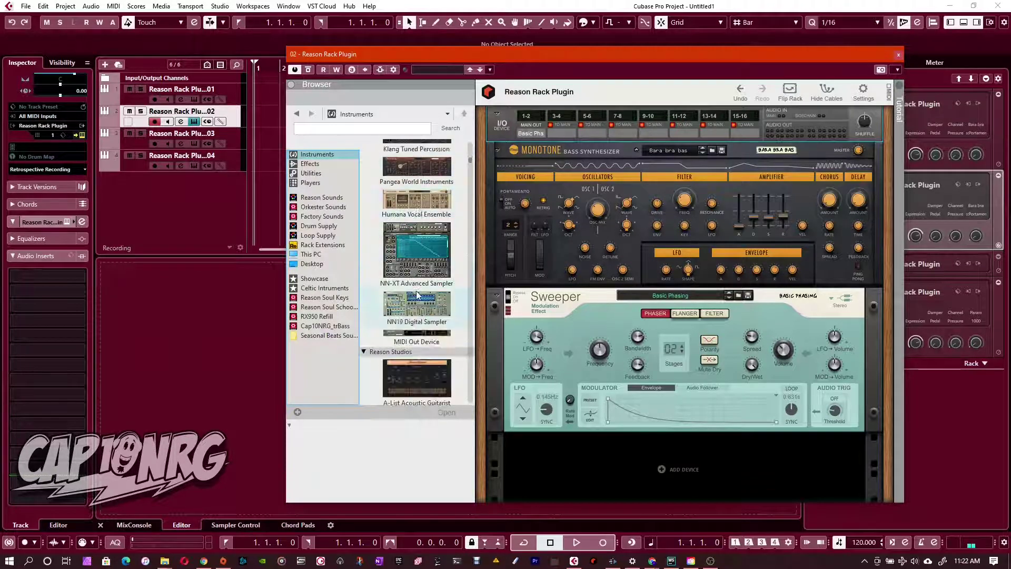
pyautogui.scroll(-1, 417, 295)
pyautogui.scroll(-5, 416, 294)
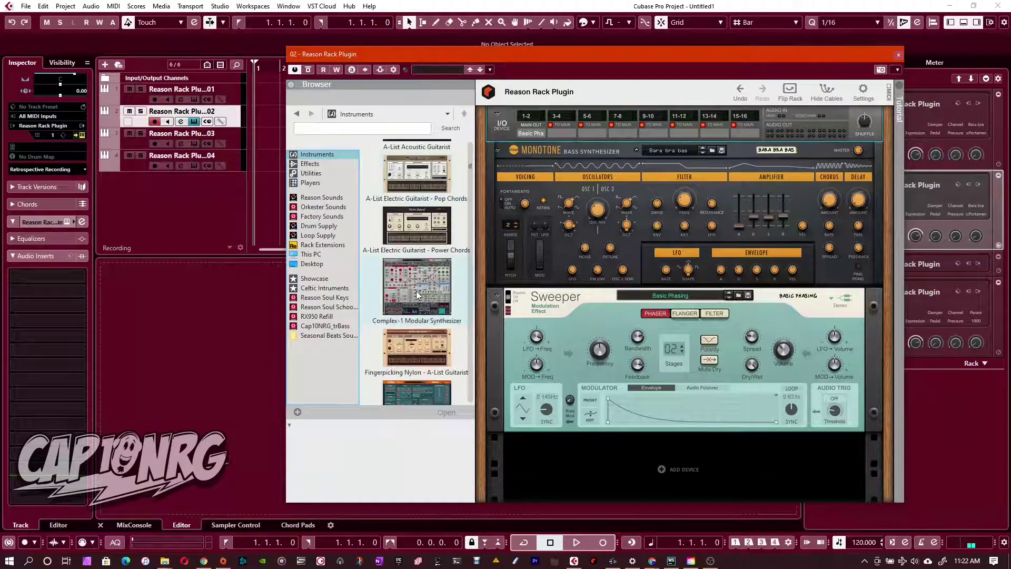
pyautogui.moveTo(416, 291); pyautogui.dragTo(575, 469)
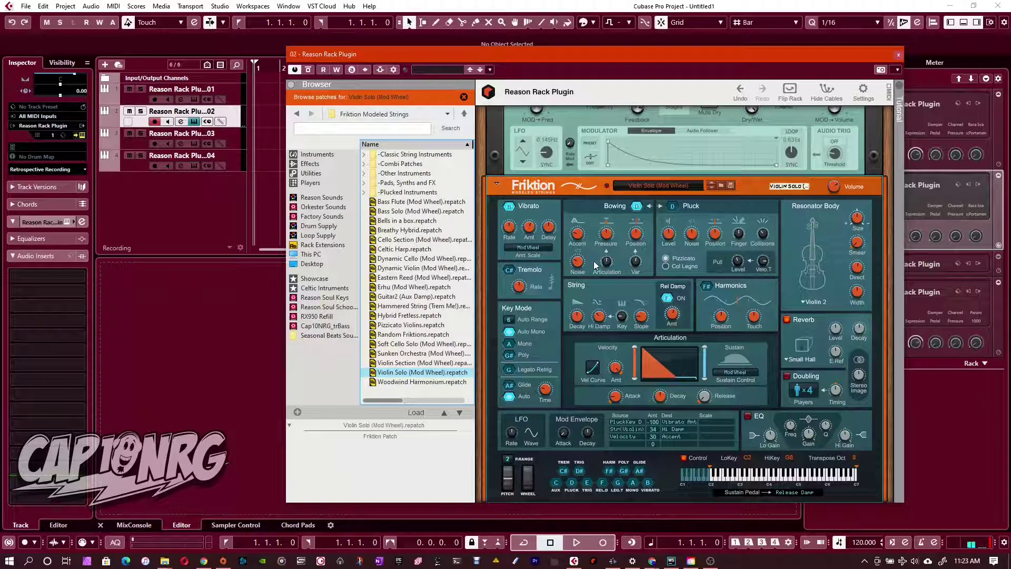
pyautogui.scroll(6, 655, 259)
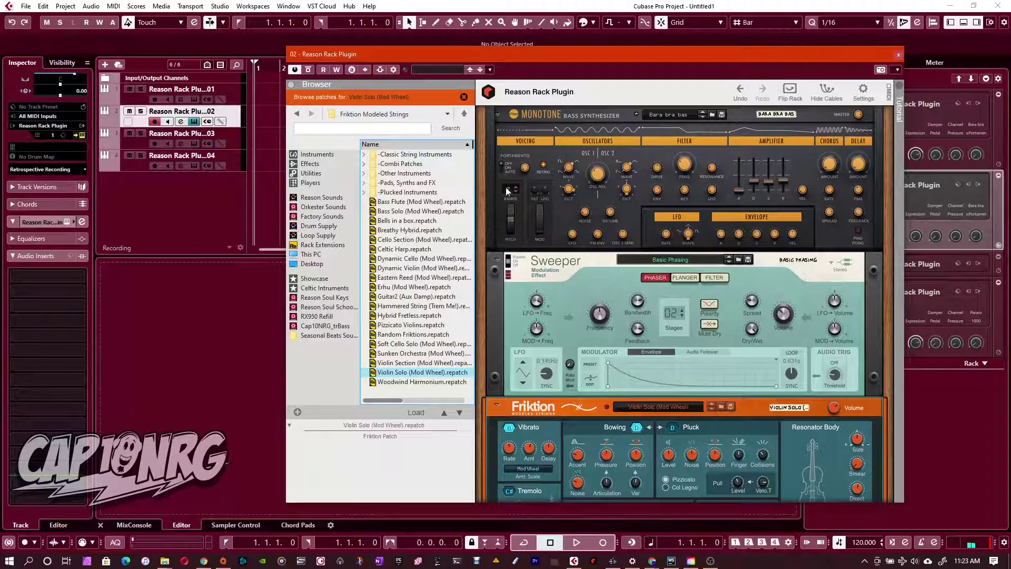
pyautogui.click(842, 410)
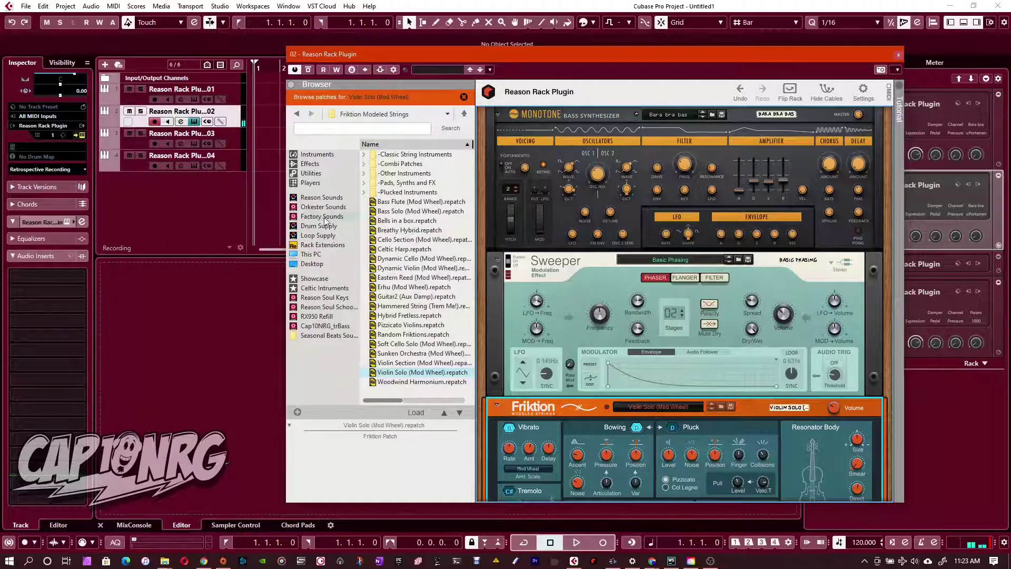
# Place a Mixer 14:2 from Utilities at the top of the rack and flip to the back
pyautogui.click(315, 173)
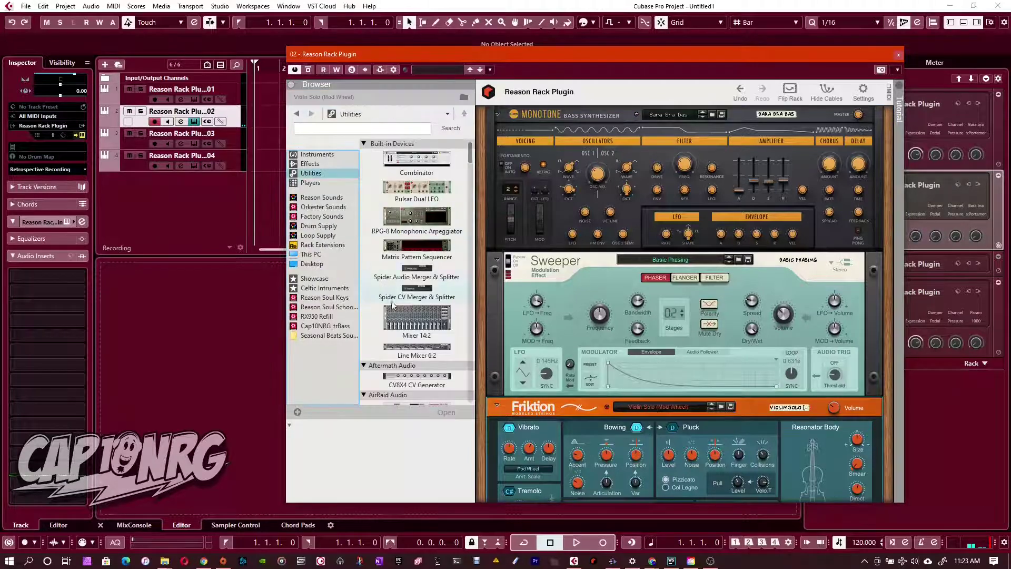
pyautogui.moveTo(401, 324)
pyautogui.mouseDown()
pyautogui.moveTo(536, 109)
pyautogui.moveTo(549, 152)
pyautogui.moveTo(551, 143)
pyautogui.mouseUp()
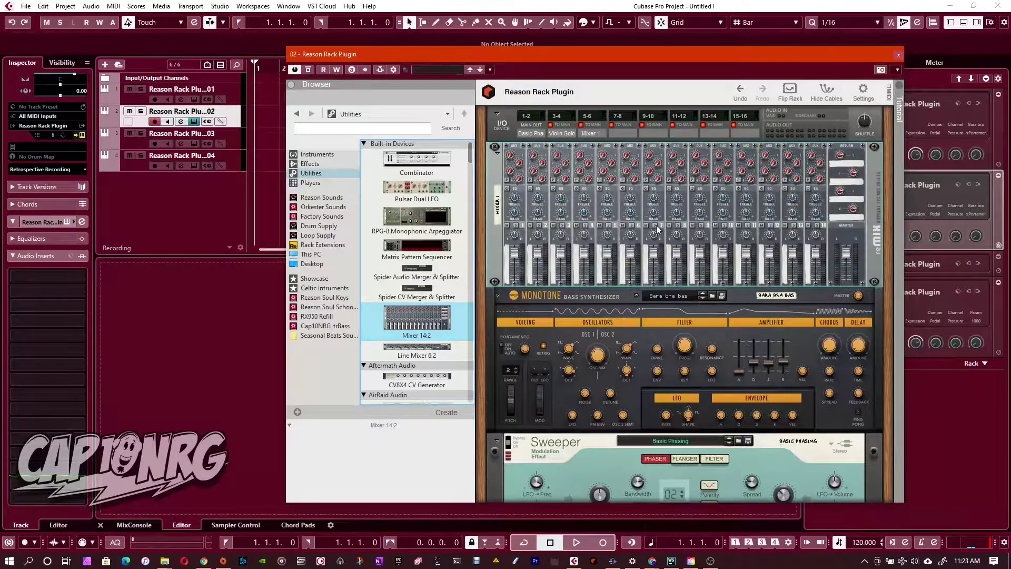
pyautogui.press('Tab')
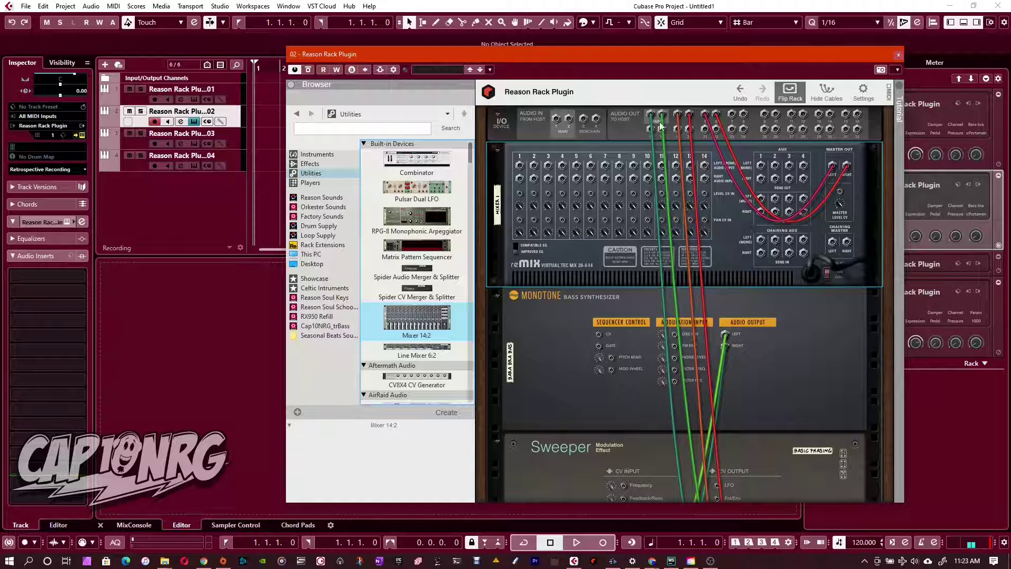
# Re-patch the audio cables into mixer channels 1 and 2 and I/O output jacks 1 and 2
pyautogui.moveTo(660, 125); pyautogui.dragTo(522, 167)
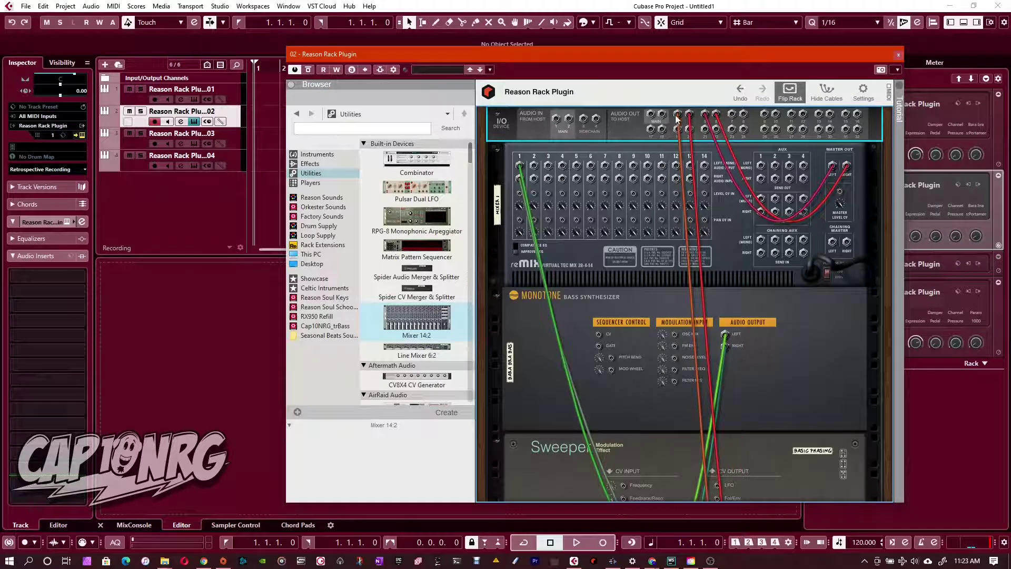
pyautogui.moveTo(678, 118); pyautogui.dragTo(533, 166)
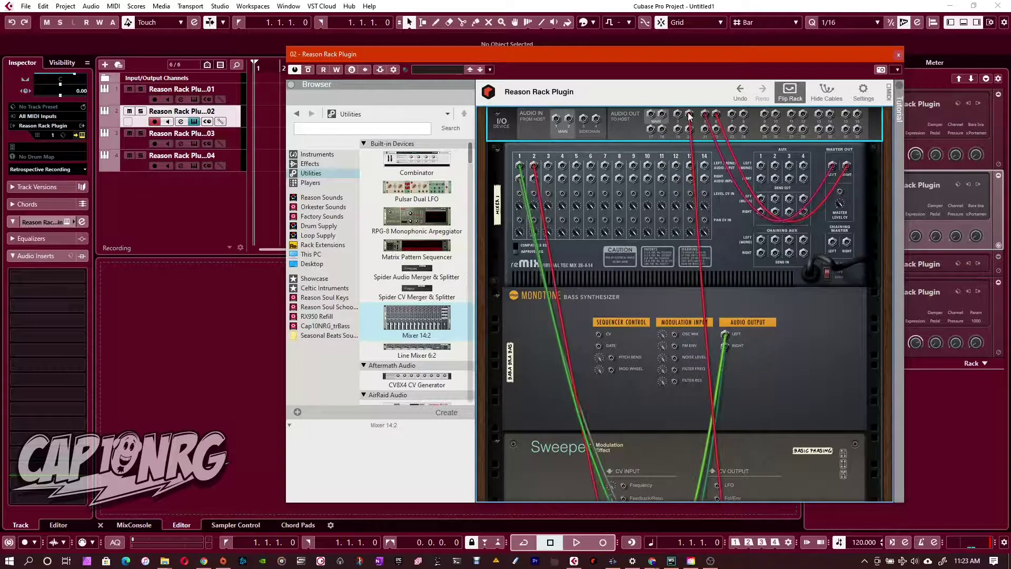
pyautogui.moveTo(688, 117); pyautogui.dragTo(548, 179)
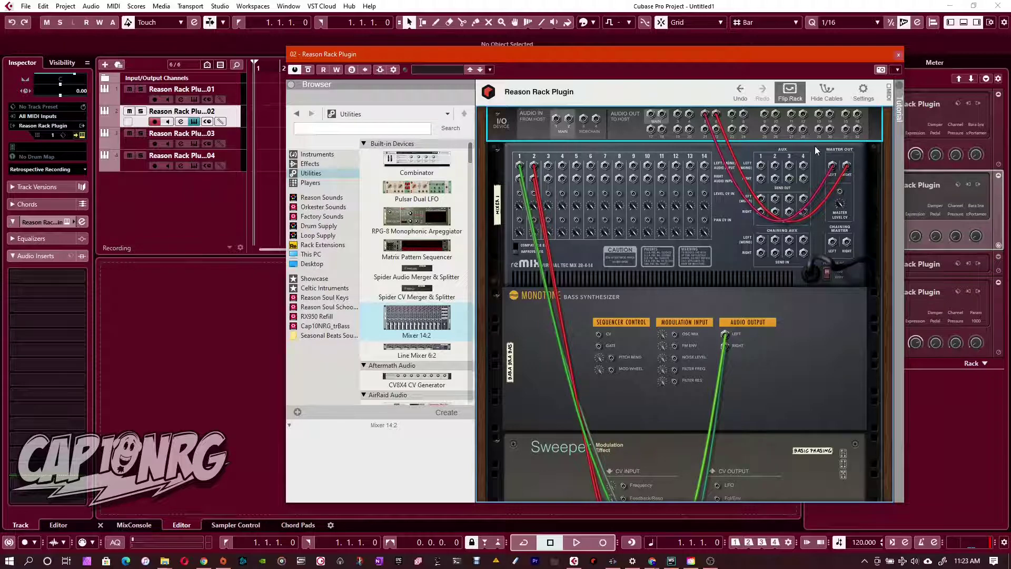
pyautogui.moveTo(705, 115); pyautogui.dragTo(651, 113)
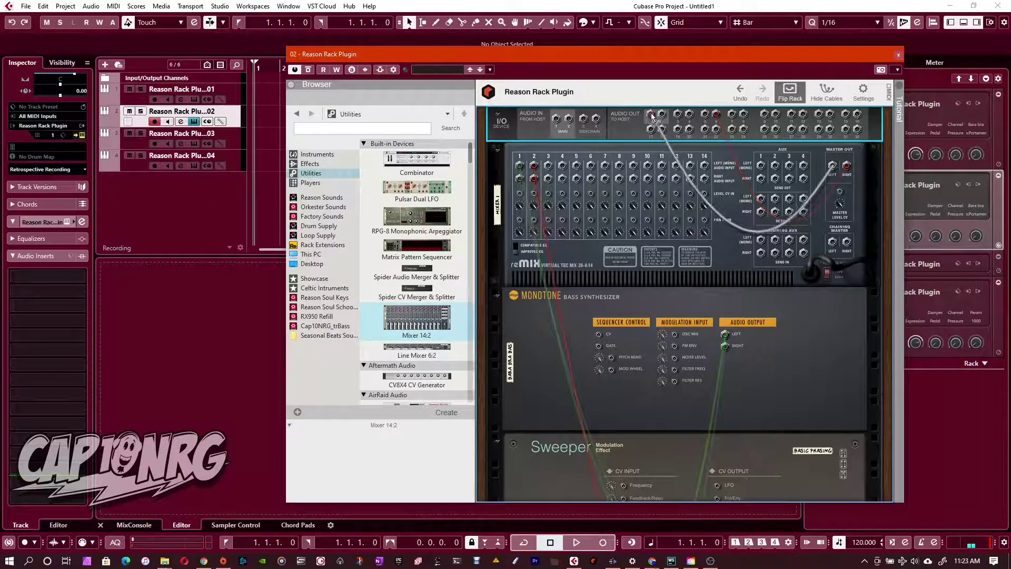
pyautogui.moveTo(715, 115); pyautogui.dragTo(662, 115)
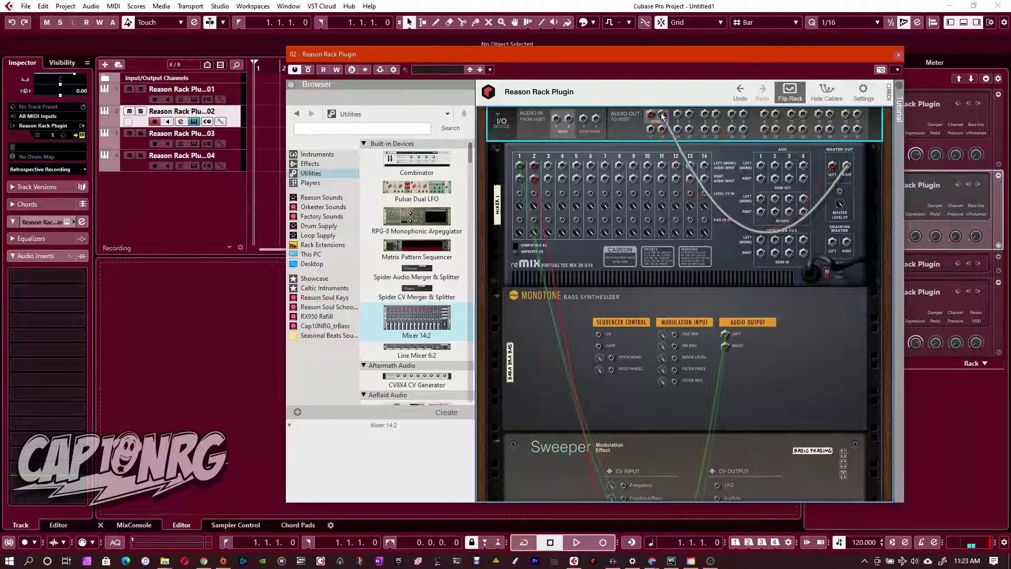
pyautogui.scroll(-3, 741, 182)
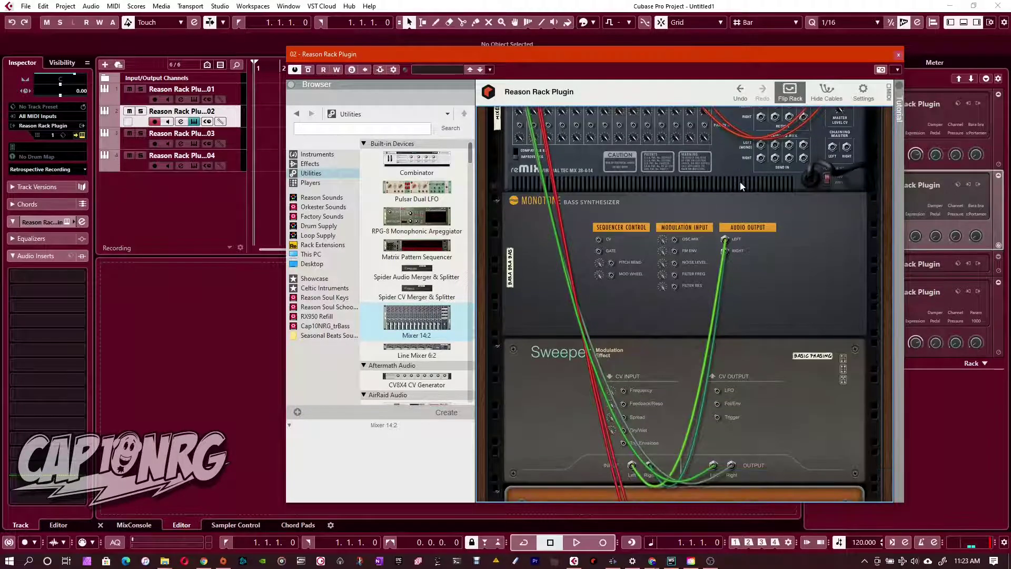
# Turn the Mixer 14:2 channel 2 Bass knob down to -64, then view the rear cabling
pyautogui.press('Tab')
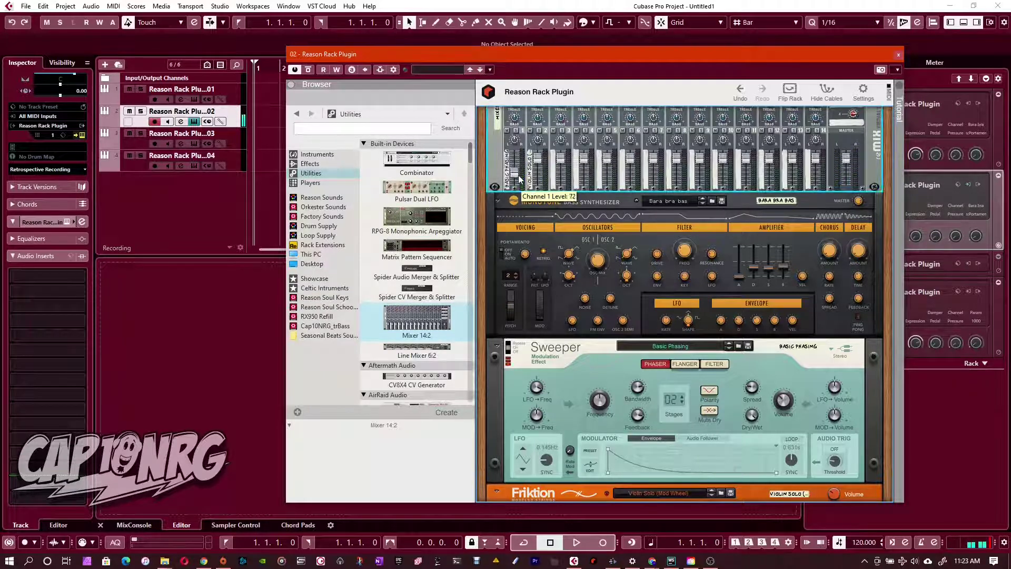
pyautogui.moveTo(542, 168)
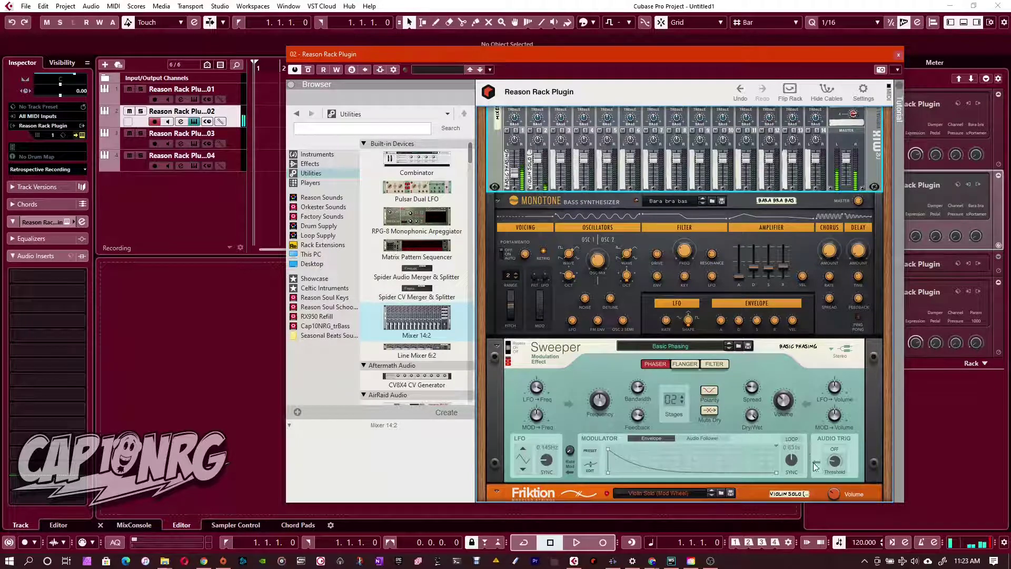
pyautogui.click(832, 492)
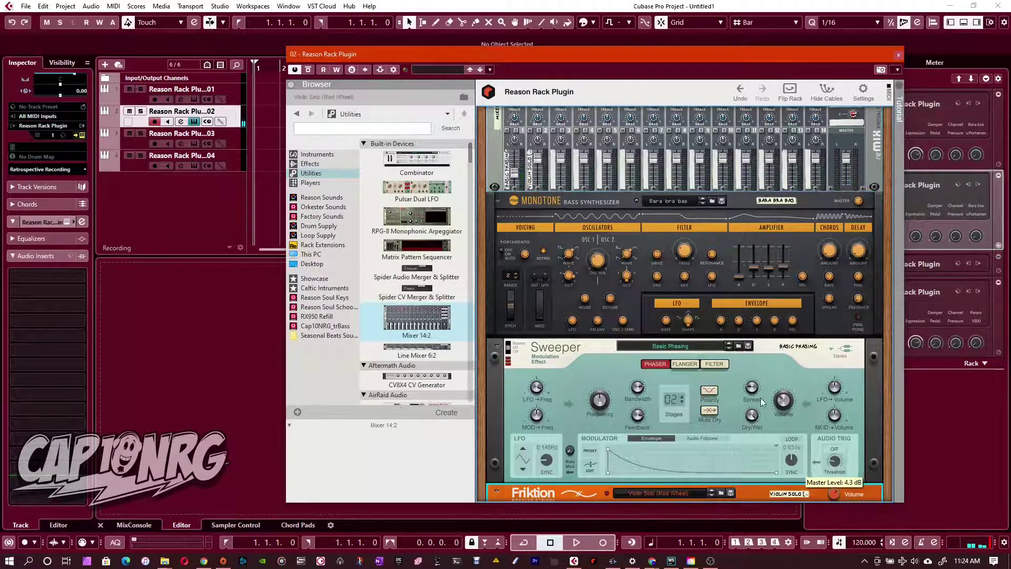
pyautogui.scroll(3, 544, 174)
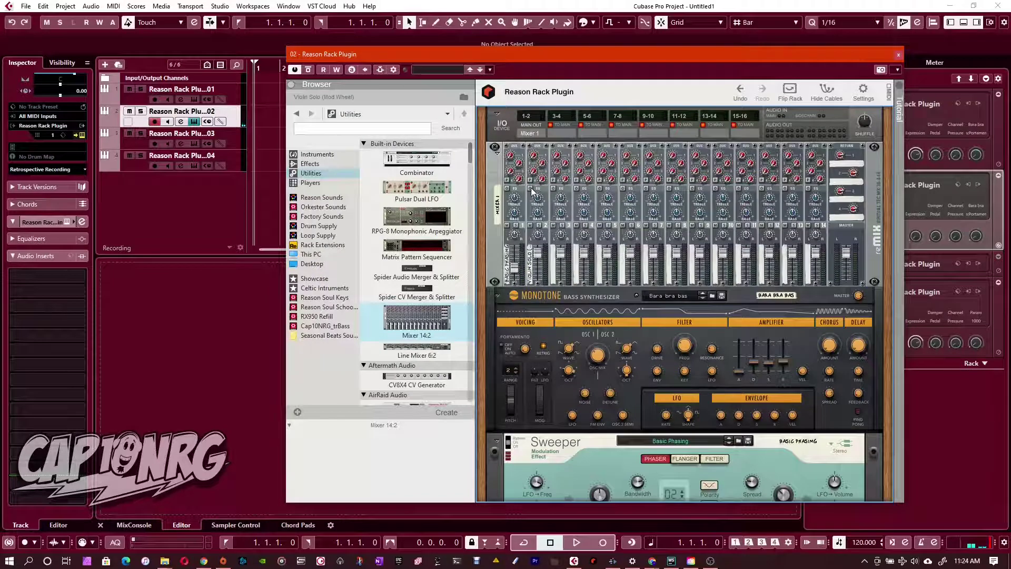
pyautogui.click(533, 192)
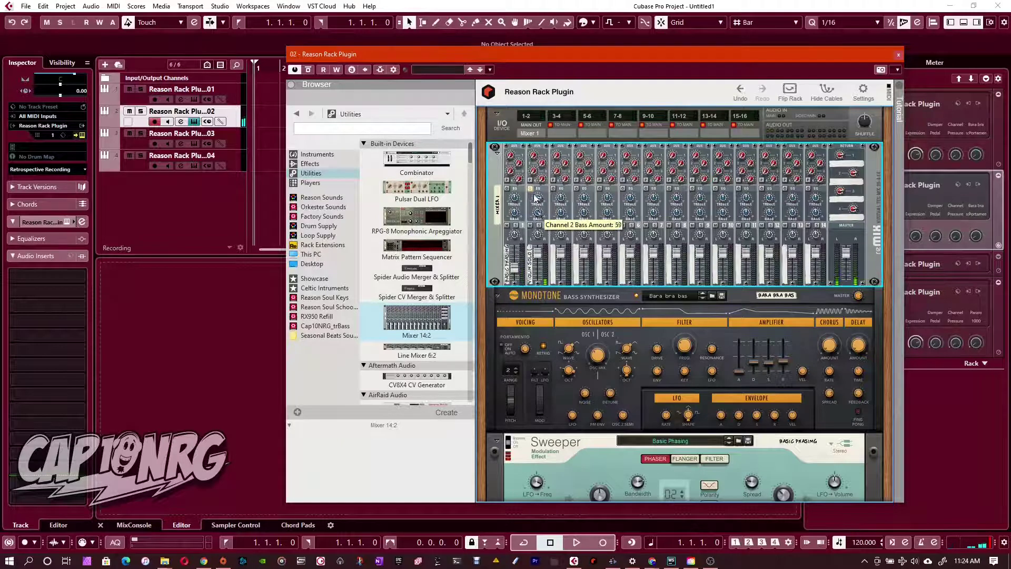
pyautogui.moveTo(538, 213); pyautogui.dragTo(546, 239)
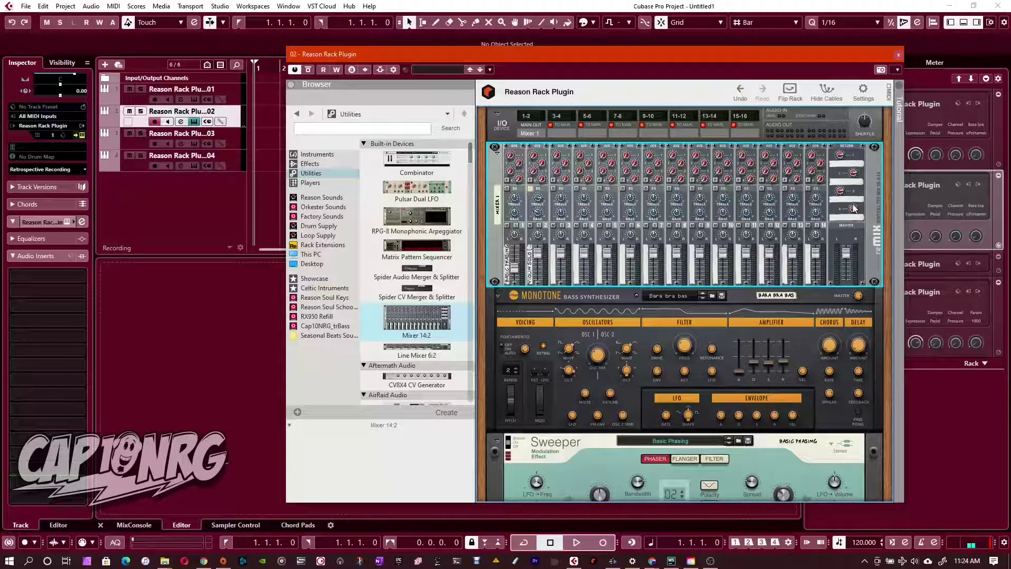
pyautogui.press('Tab')
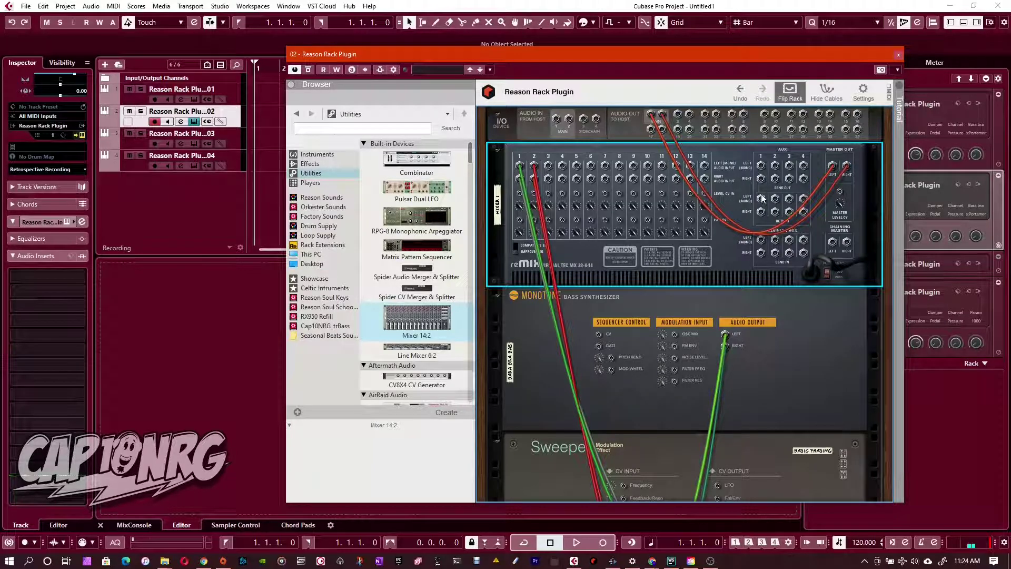
# Insert a Scream 4 Distortion under the mixer, cabled to Aux Send 1 and the aux return
pyautogui.click(311, 164)
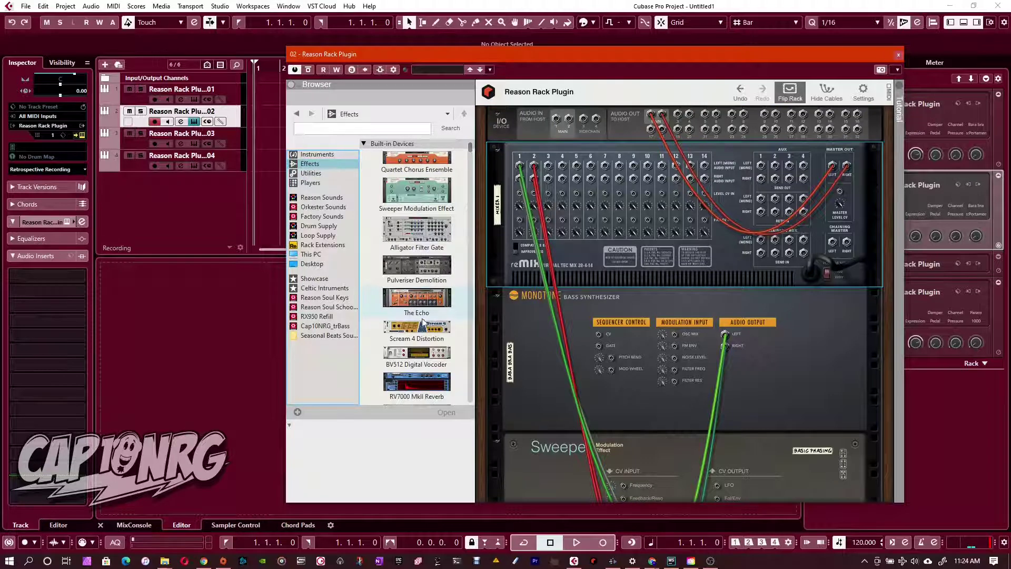
pyautogui.moveTo(422, 327)
pyautogui.mouseDown()
pyautogui.moveTo(464, 293)
pyautogui.moveTo(545, 276)
pyautogui.moveTo(570, 289)
pyautogui.mouseUp()
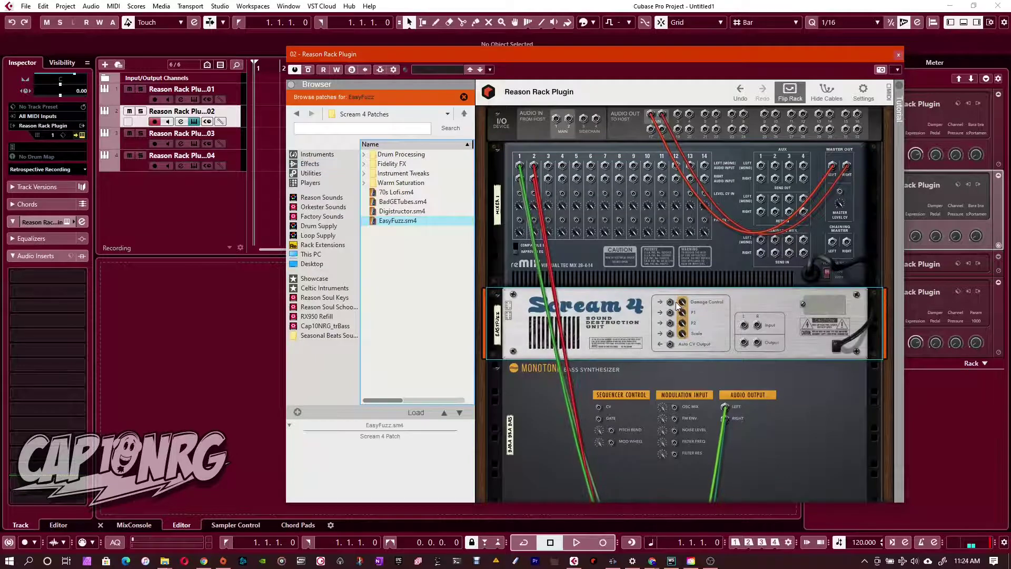
pyautogui.moveTo(744, 325); pyautogui.dragTo(763, 167)
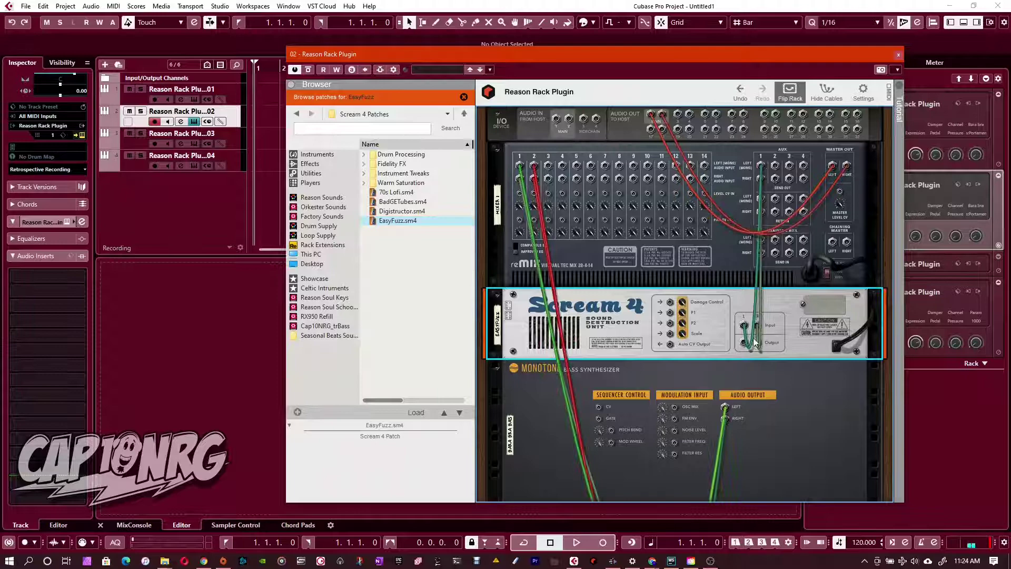
pyautogui.moveTo(753, 285); pyautogui.dragTo(772, 212)
pyautogui.press('Tab')
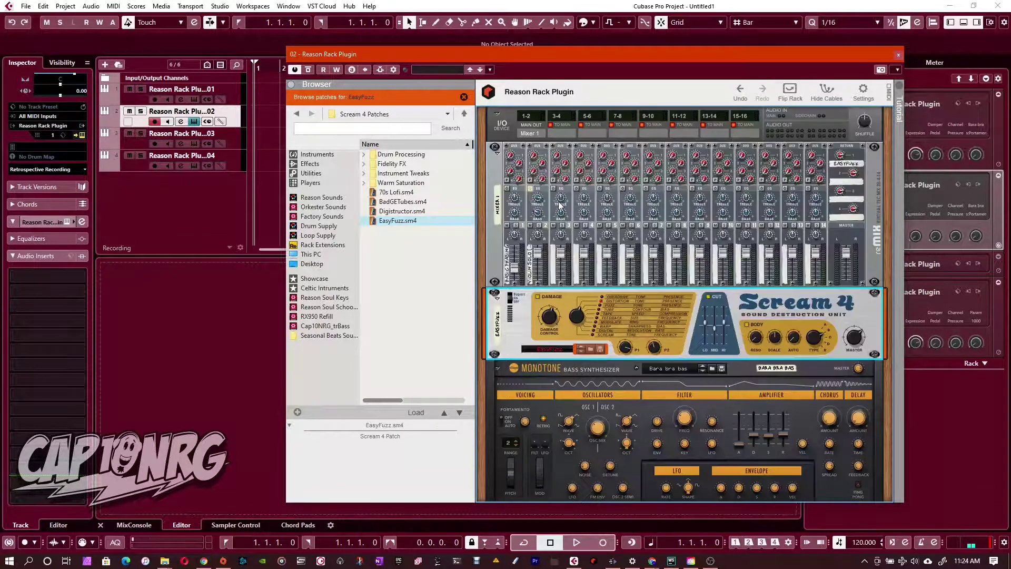
# With the Reason mixer selected, solo track 2 and pull channel 2's fader from 100 to 78
pyautogui.click(511, 160)
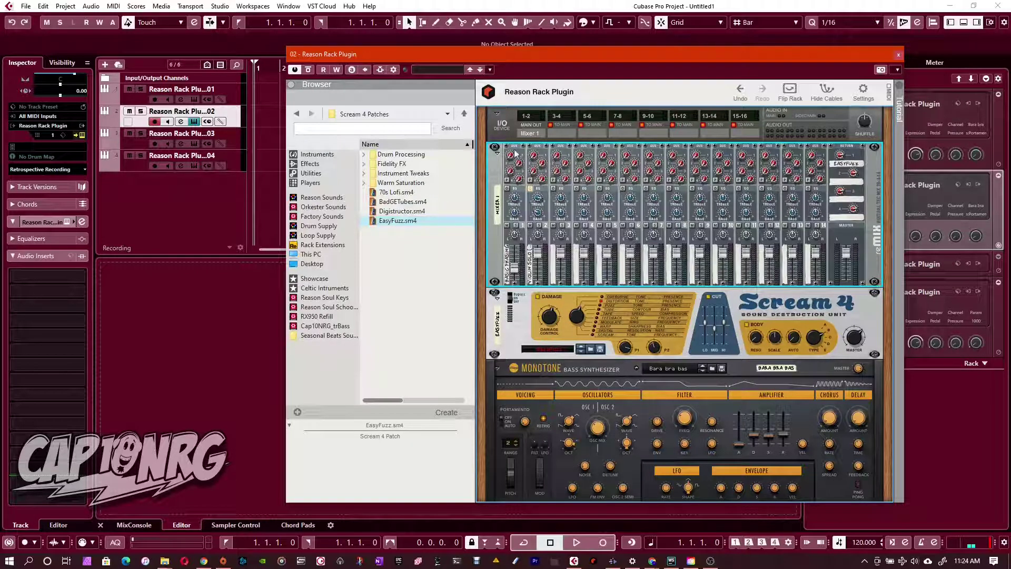
pyautogui.press('s')
pyautogui.press('s')
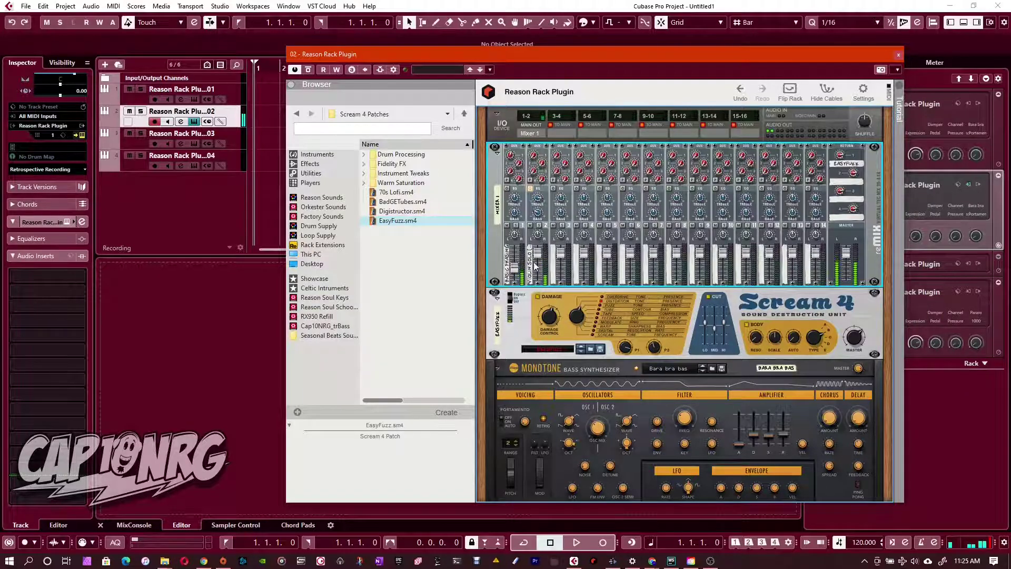
pyautogui.moveTo(518, 264)
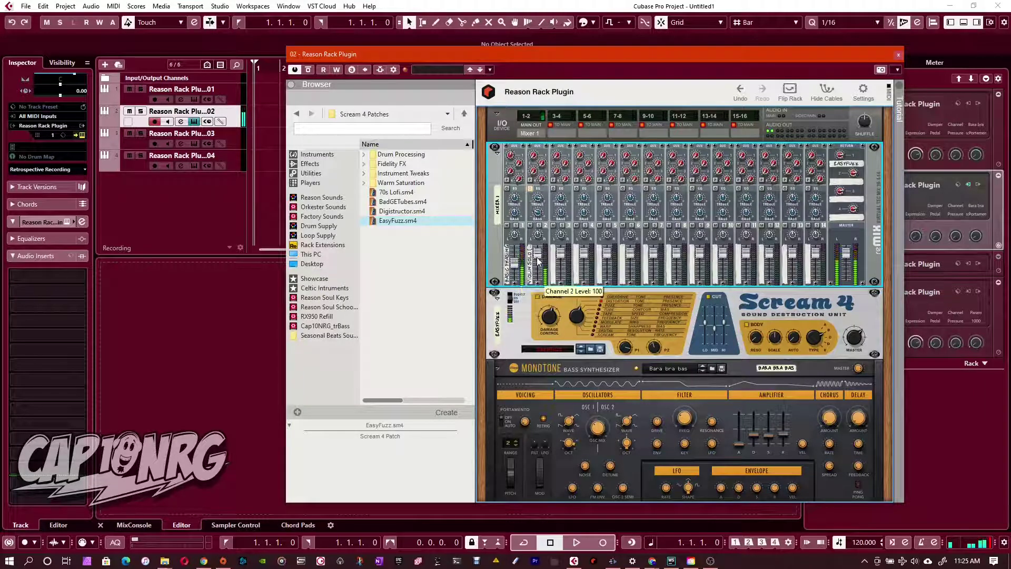
pyautogui.moveTo(538, 260); pyautogui.dragTo(542, 267)
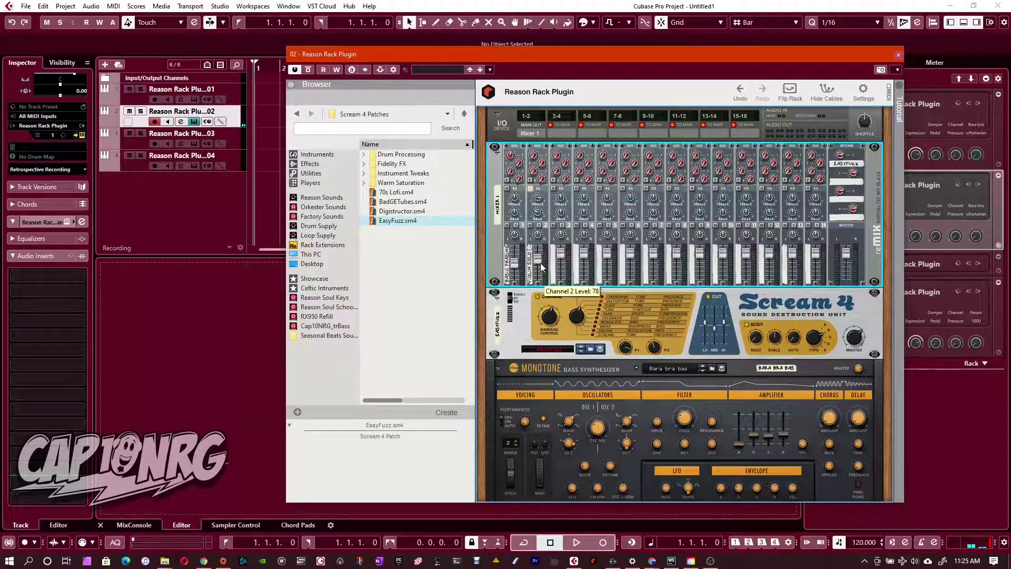
pyautogui.scroll(-15, 560, 297)
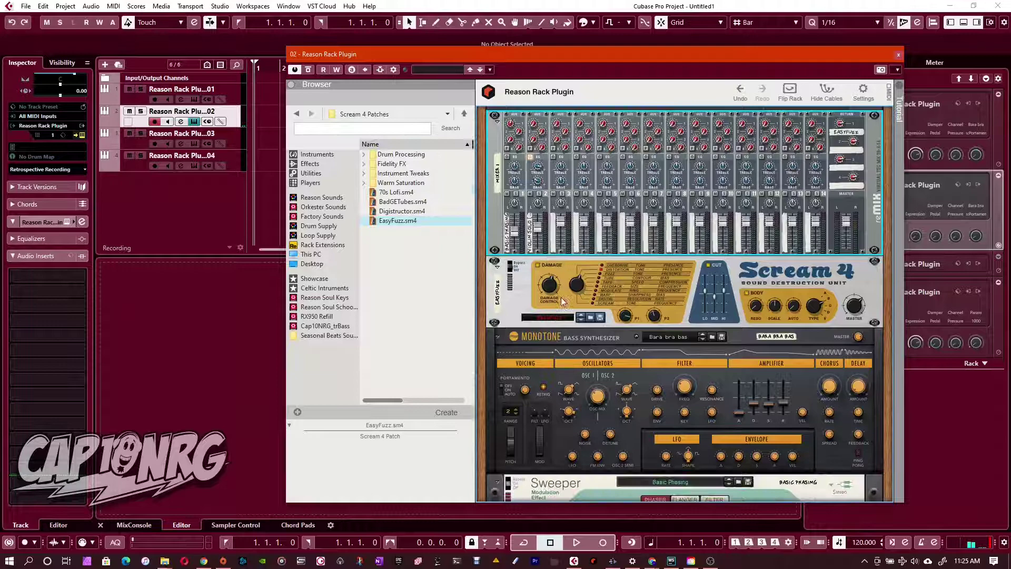
pyautogui.scroll(-3, 560, 297)
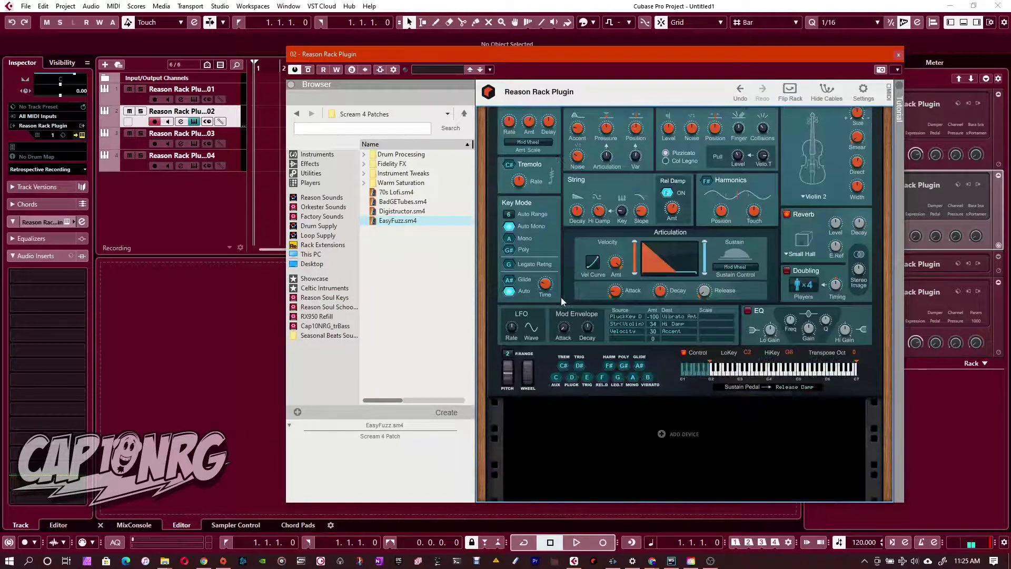
pyautogui.scroll(18, 561, 297)
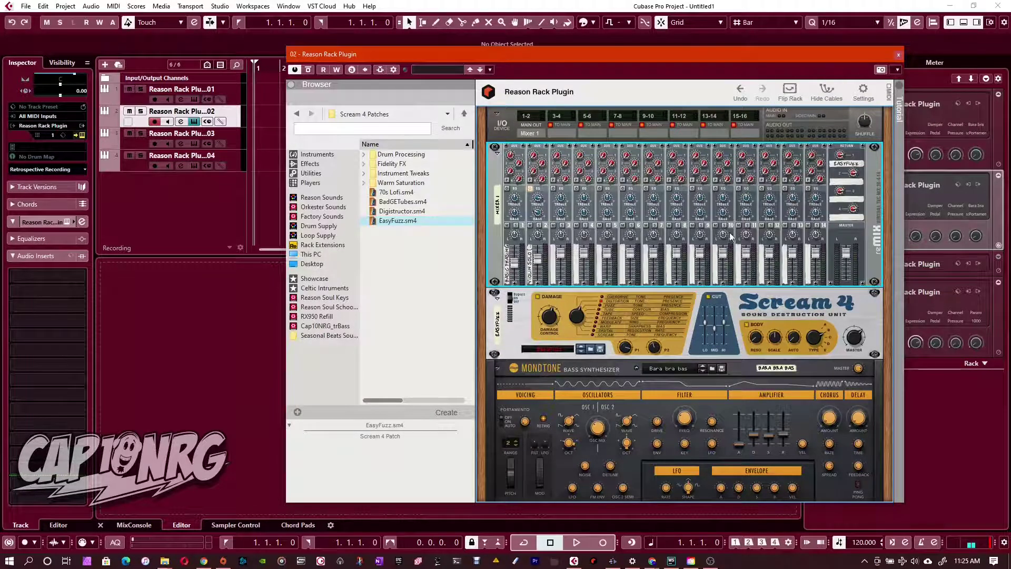
pyautogui.scroll(-15, 727, 258)
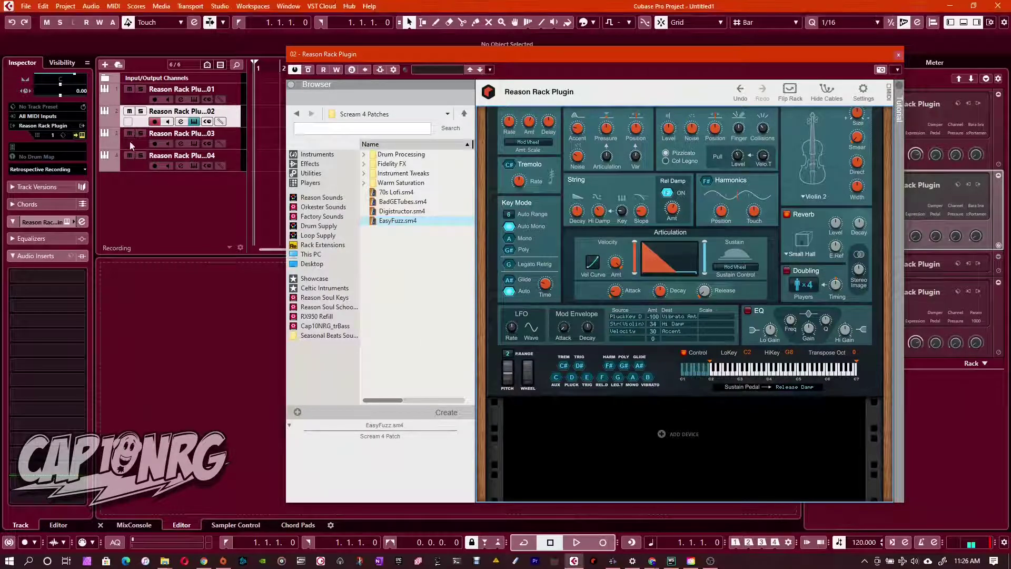
# Close track 2's rack window and open track 3's Reason Rack plugin
pyautogui.click(132, 144)
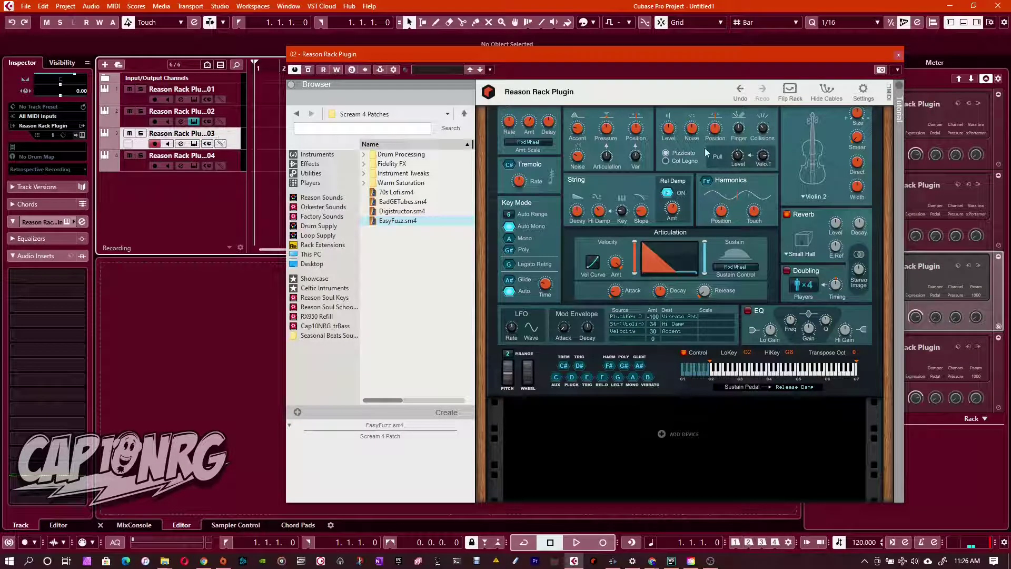
pyautogui.click(897, 55)
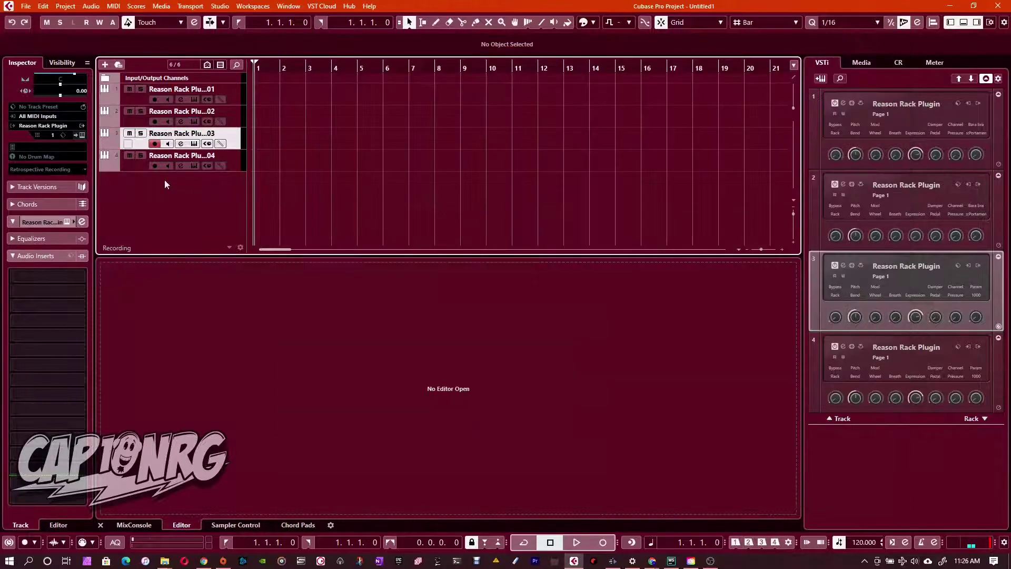
pyautogui.click(194, 144)
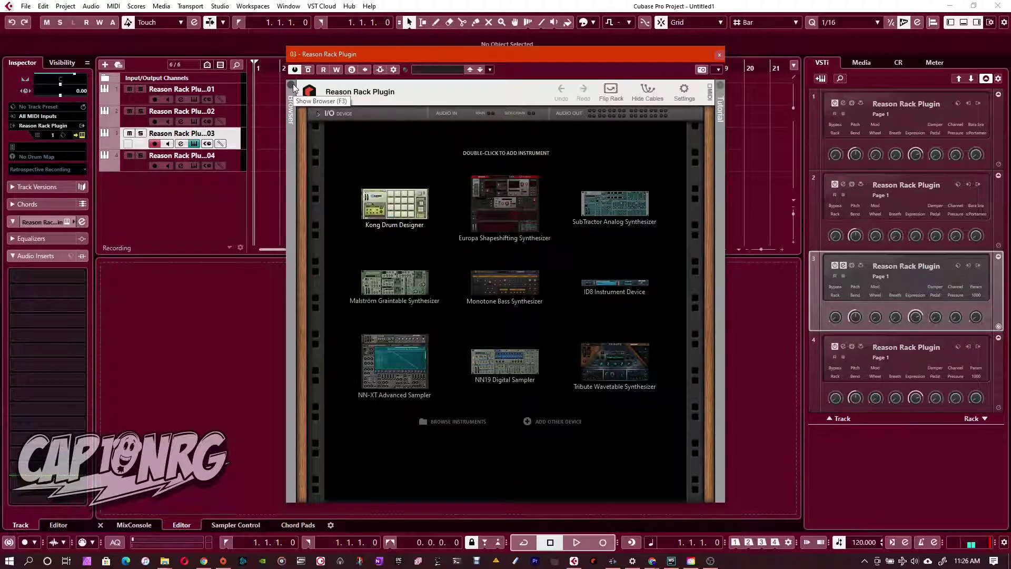
# Add an Init Patch Combinator from the Browser's Utilities to the empty rack
pyautogui.click(292, 85)
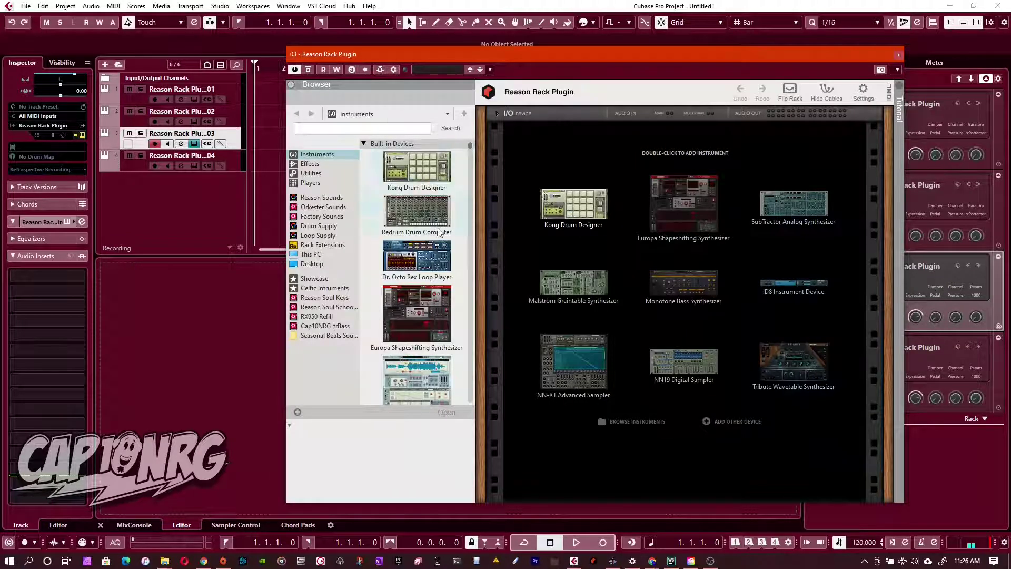
pyautogui.click(316, 174)
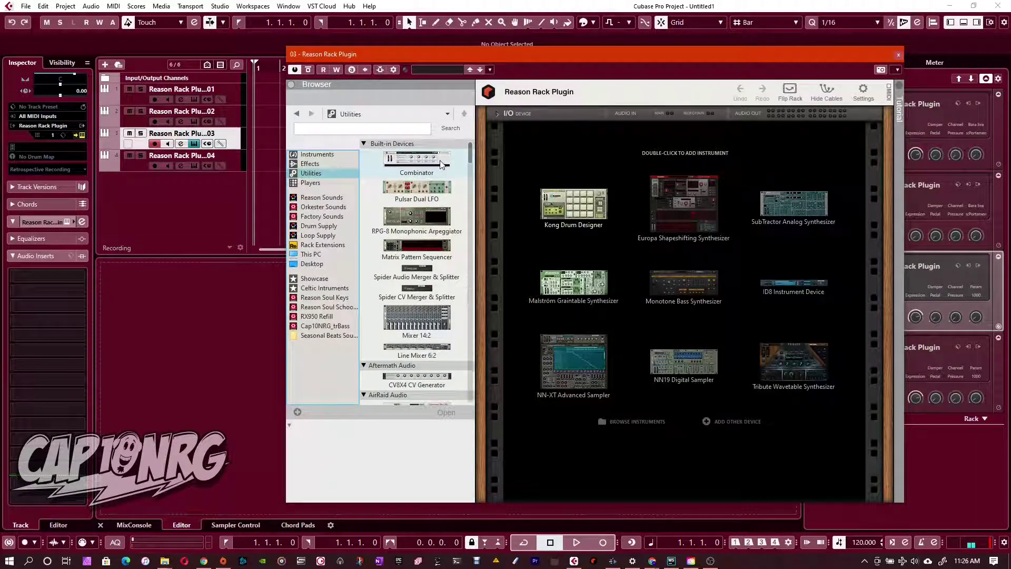
pyautogui.doubleClick(416, 160)
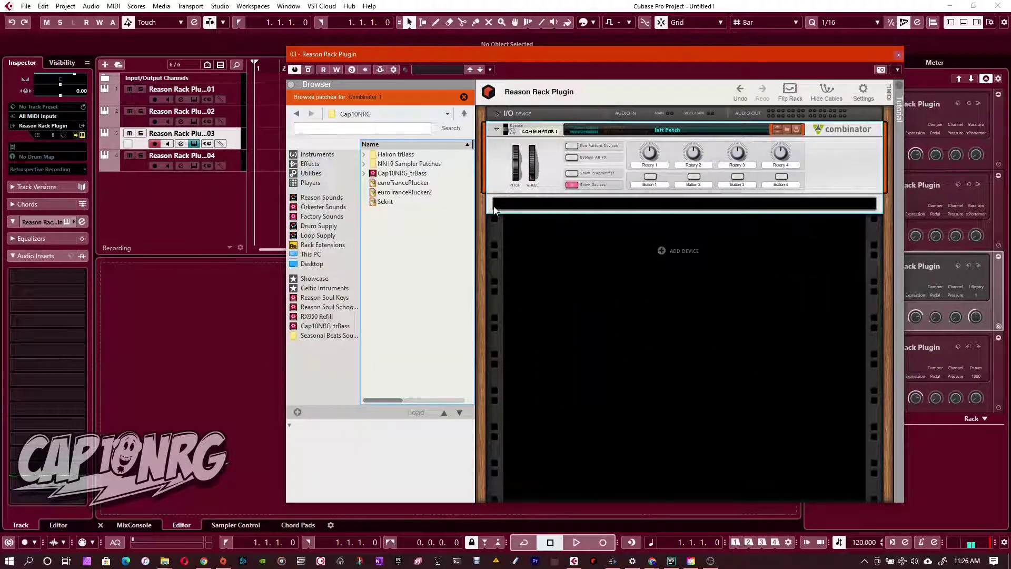
# Put Mixer 14:2 and a Monotone bass inside the Combinator
pyautogui.click(313, 174)
pyautogui.moveTo(421, 316); pyautogui.dragTo(596, 202)
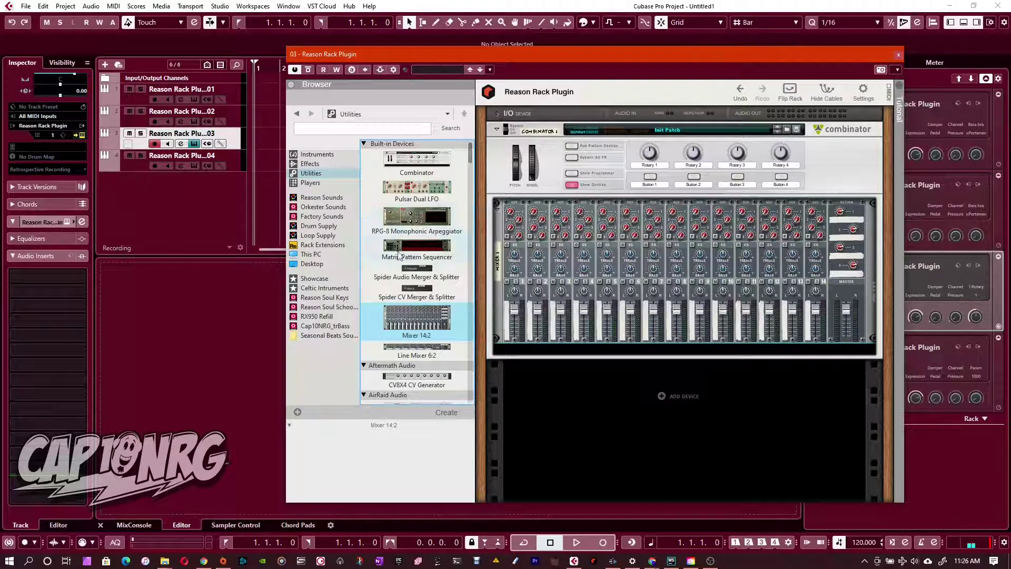
pyautogui.click(322, 155)
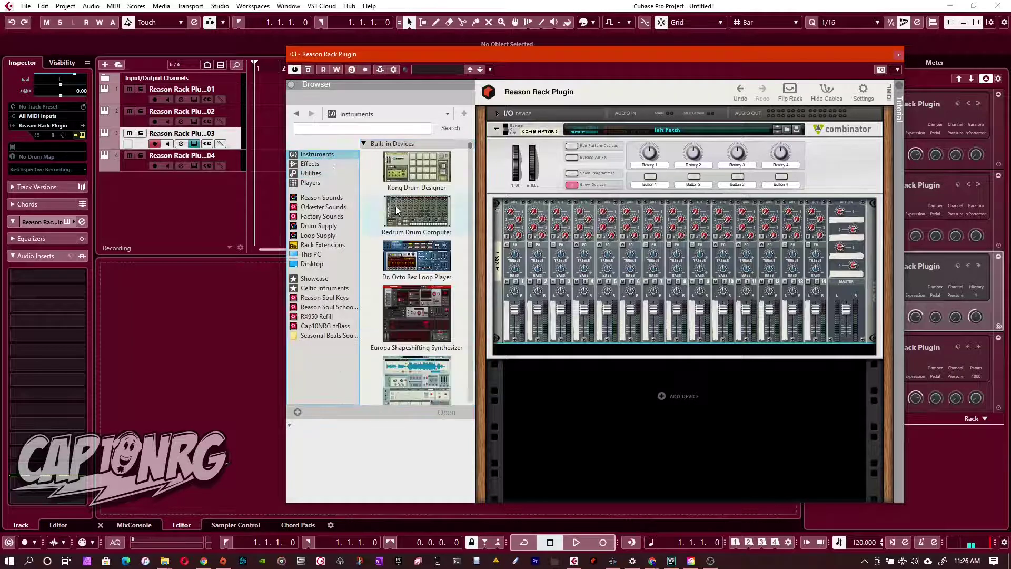
pyautogui.scroll(-5, 434, 268)
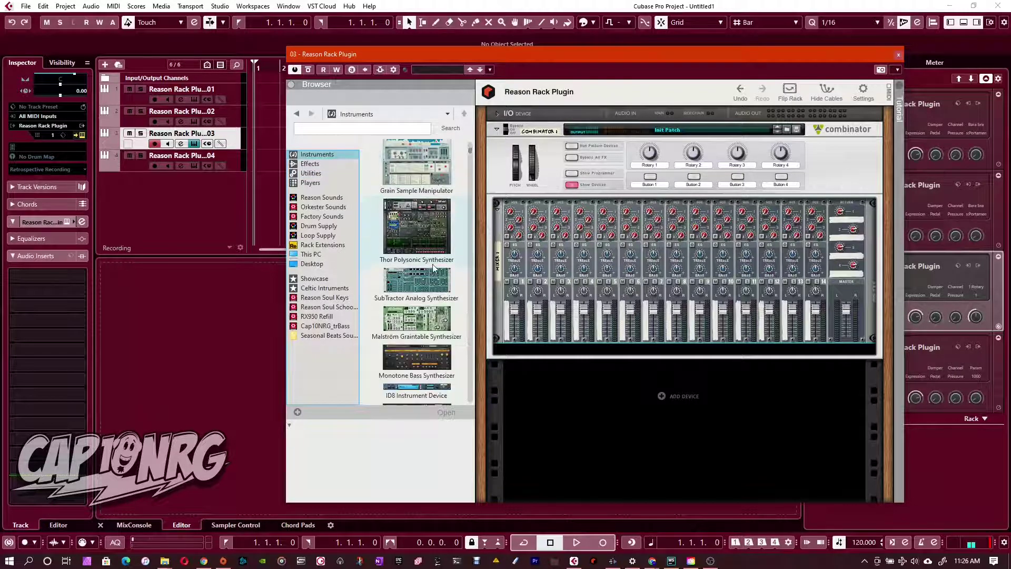
pyautogui.scroll(-1, 433, 268)
pyautogui.moveTo(415, 330)
pyautogui.mouseDown()
pyautogui.moveTo(516, 305)
pyautogui.moveTo(539, 321)
pyautogui.moveTo(542, 343)
pyautogui.mouseUp()
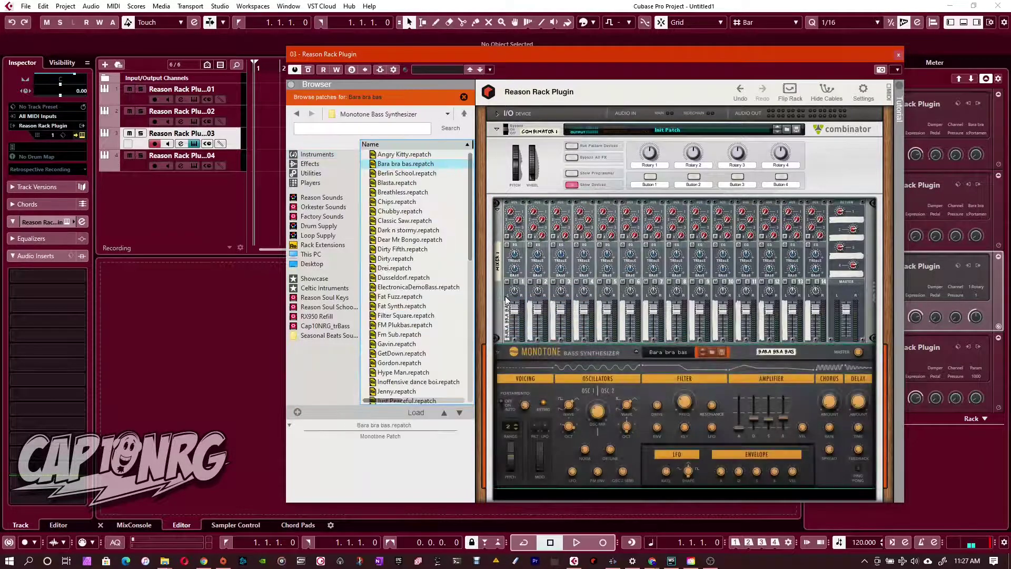
# Add a Malström with the Vesper patch below the Monotone and view the rack's rear
pyautogui.click(319, 155)
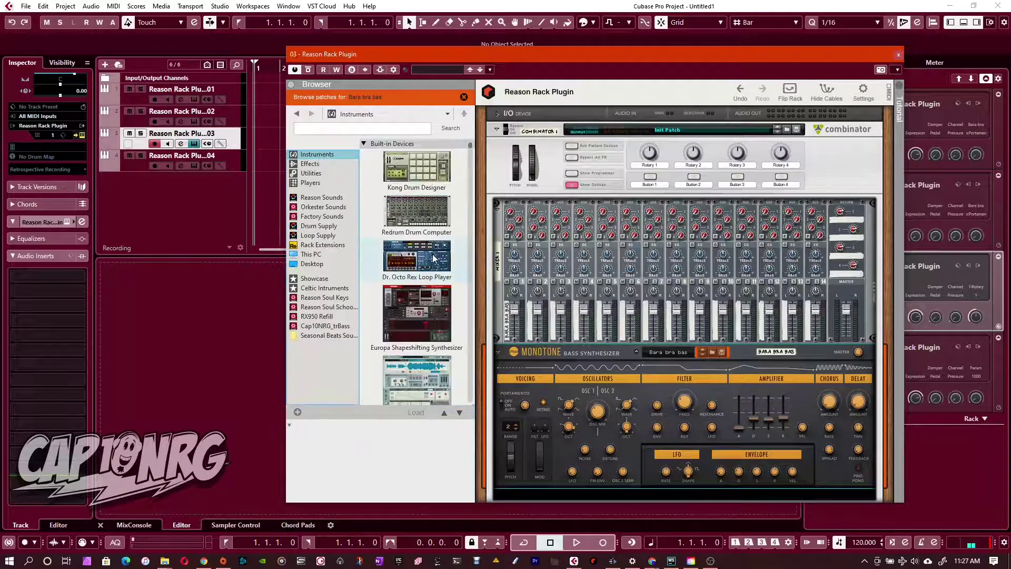
pyautogui.scroll(-4, 435, 261)
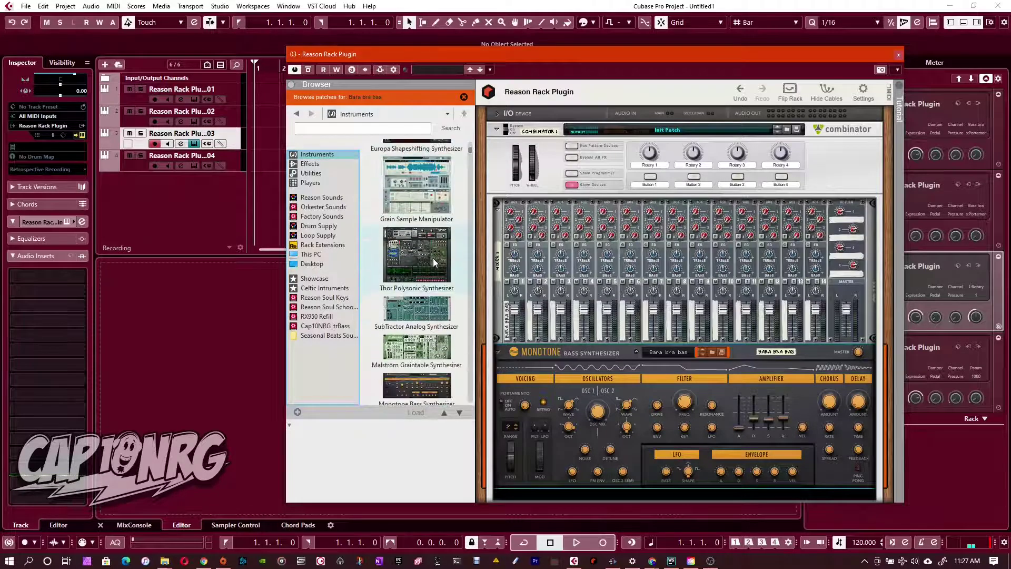
pyautogui.scroll(-1, 435, 262)
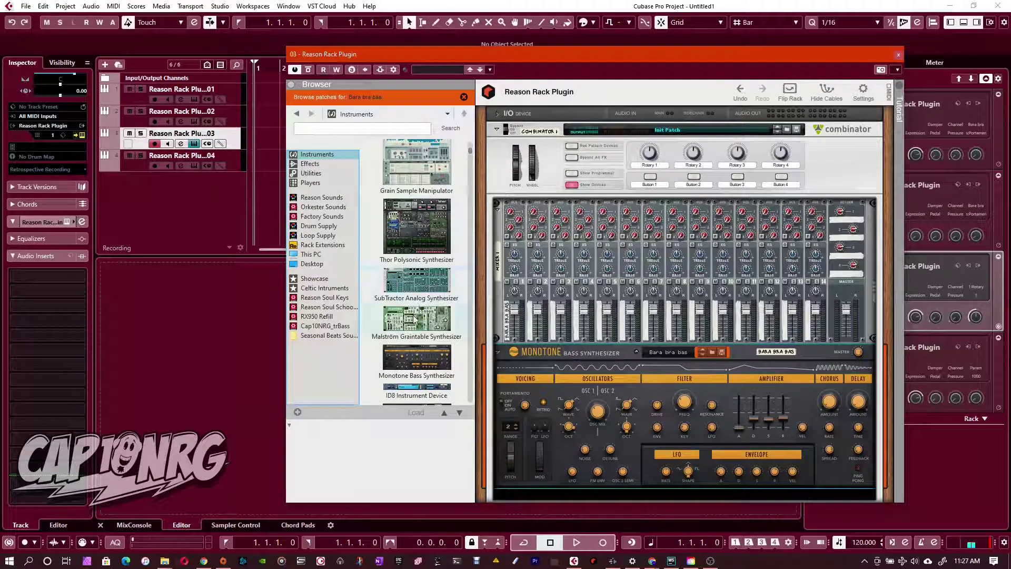
pyautogui.scroll(-3, 602, 310)
pyautogui.click(417, 286)
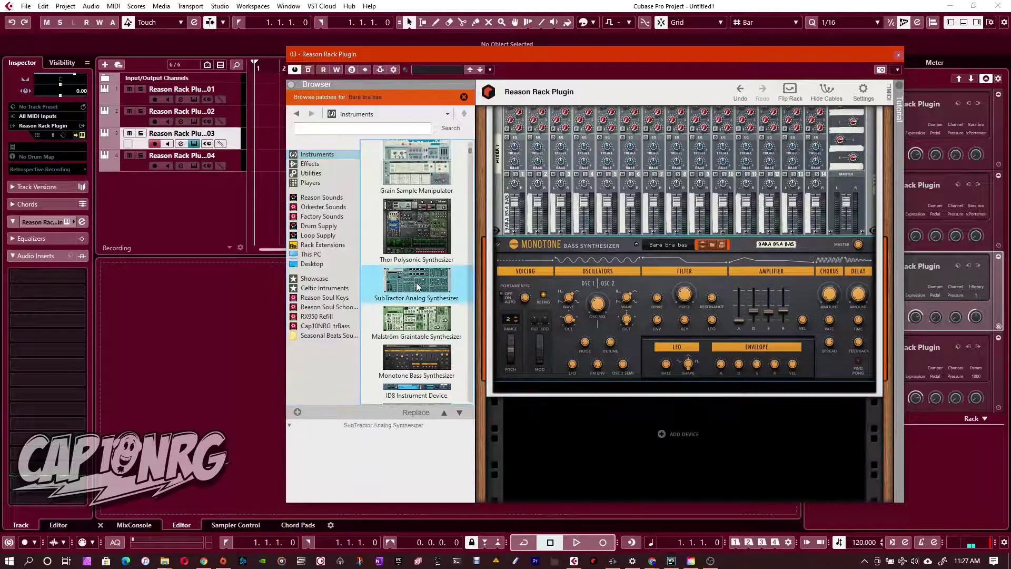
pyautogui.moveTo(416, 319); pyautogui.dragTo(559, 383)
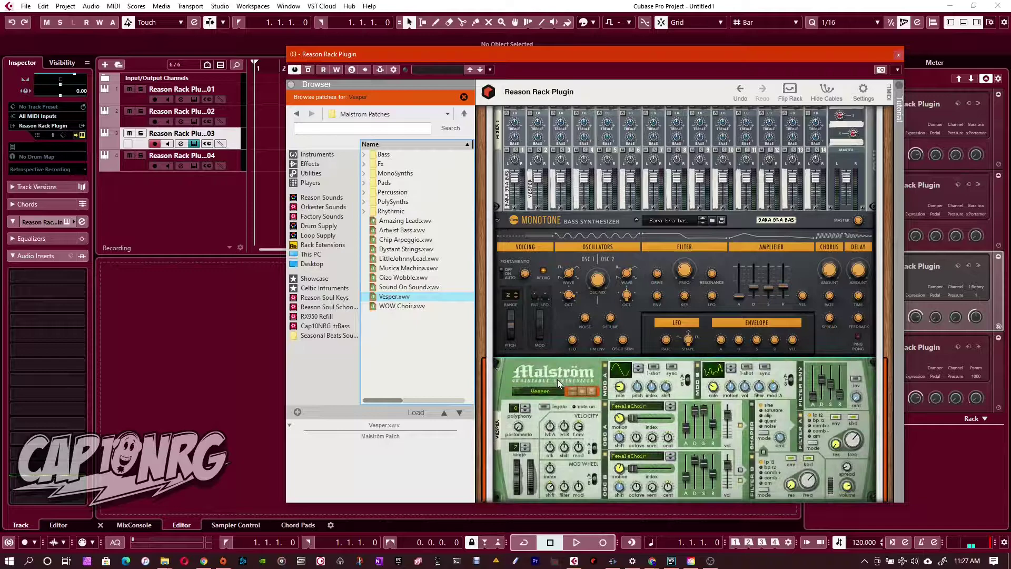
pyautogui.press('Tab')
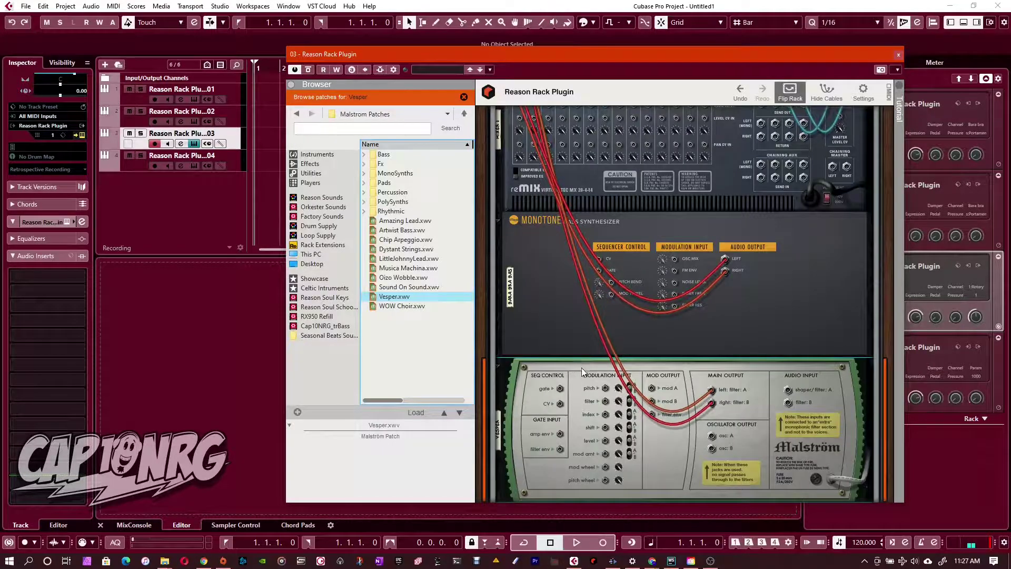
# Check the Malström's cabling, fold the Monotone to a slim strip, and return to the front panels
pyautogui.scroll(4, 582, 372)
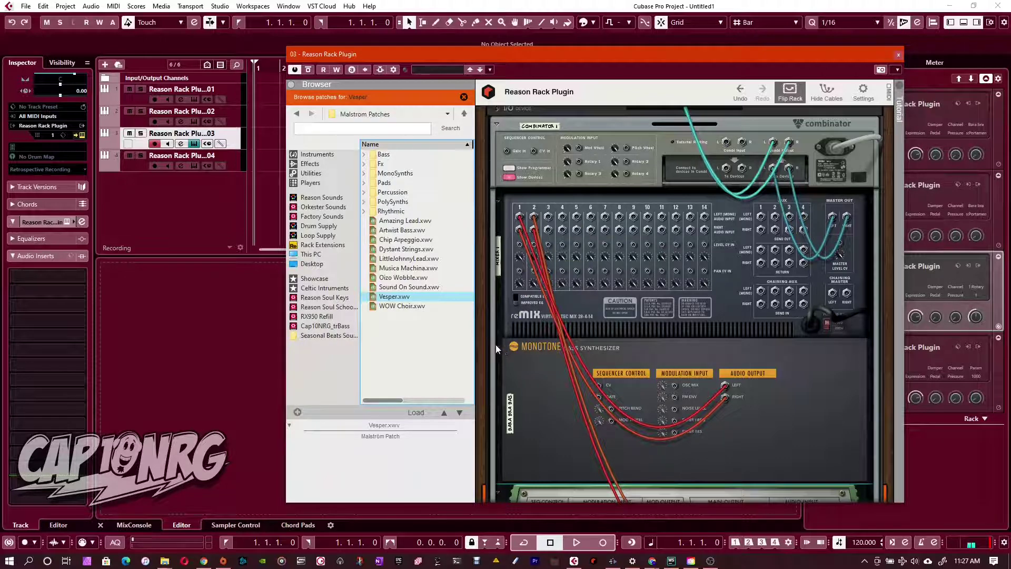
pyautogui.click(496, 346)
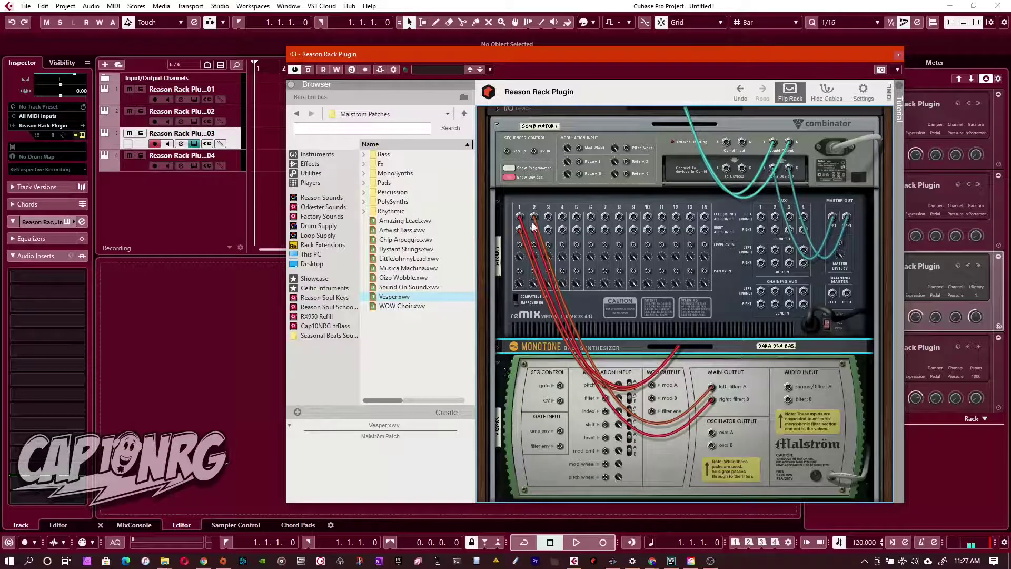
pyautogui.press('Tab')
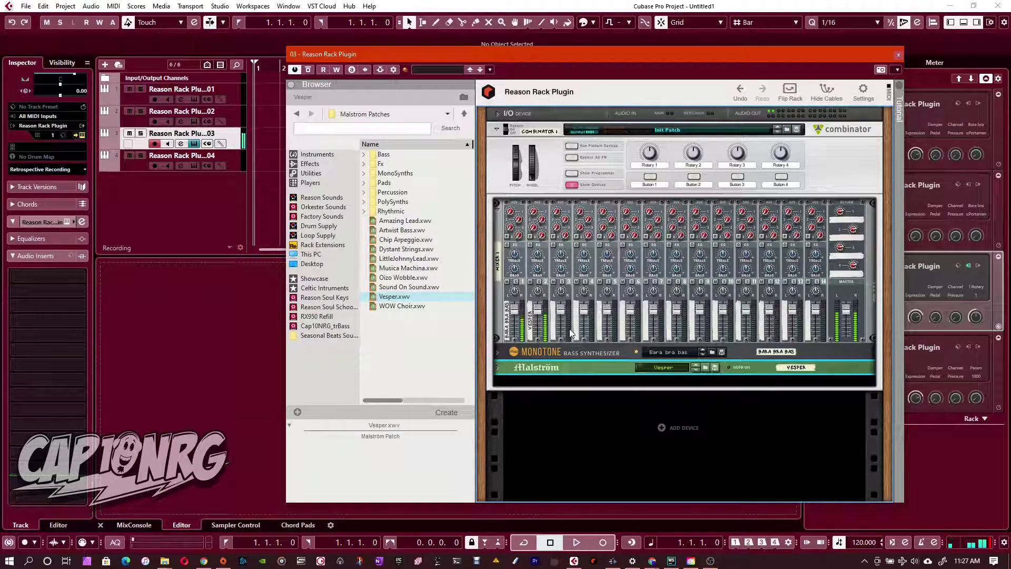
# Mute channel 1 on the Combinator's mixer and lower channel 2's level to 56
pyautogui.click(530, 282)
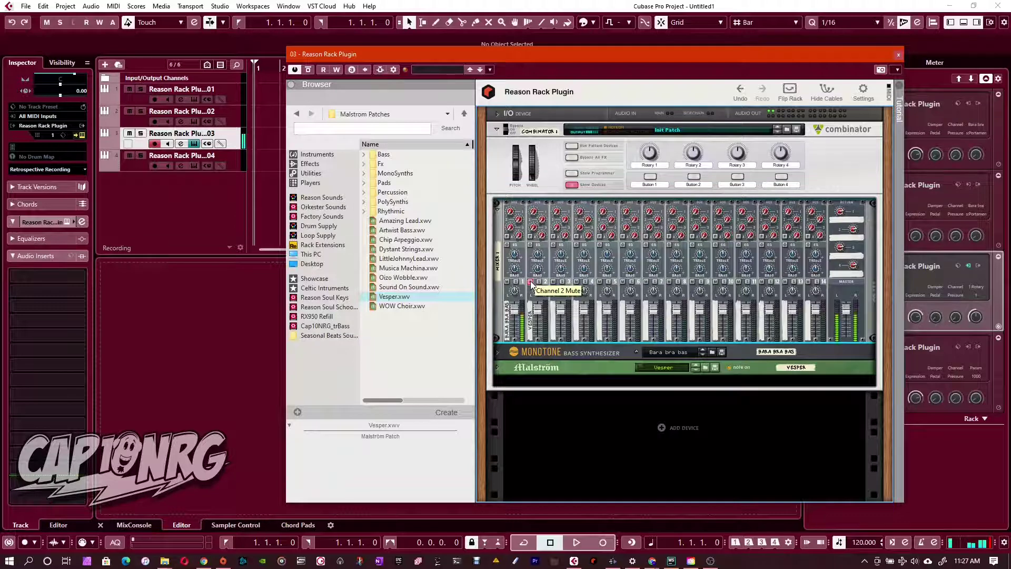
pyautogui.click(530, 281)
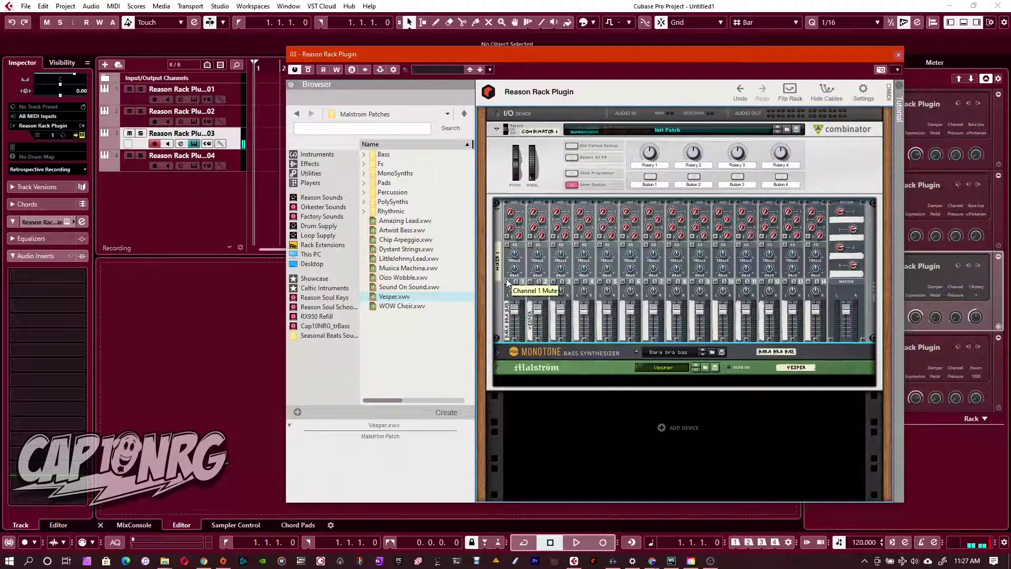
pyautogui.click(507, 282)
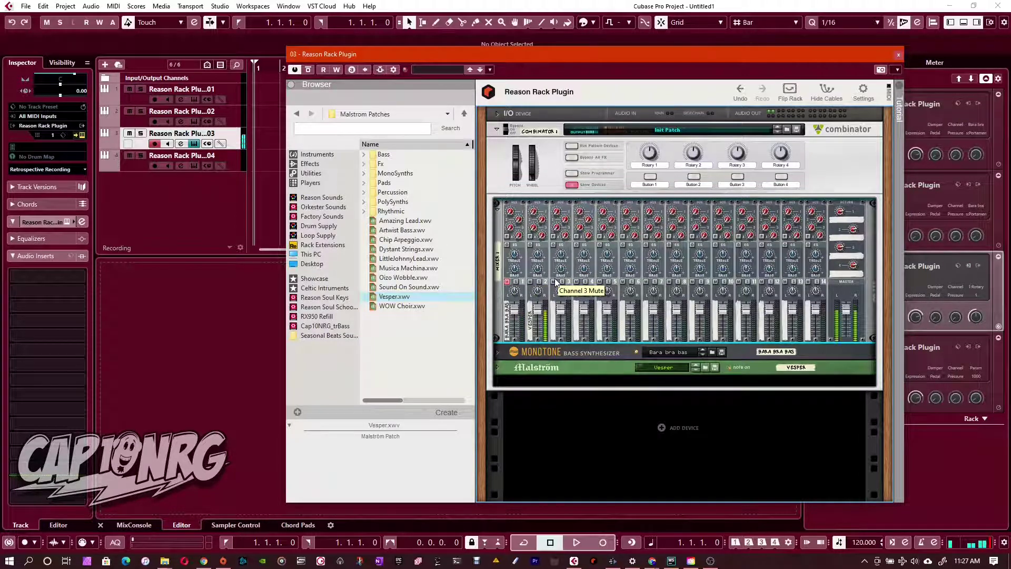
pyautogui.moveTo(536, 311); pyautogui.dragTo(537, 317)
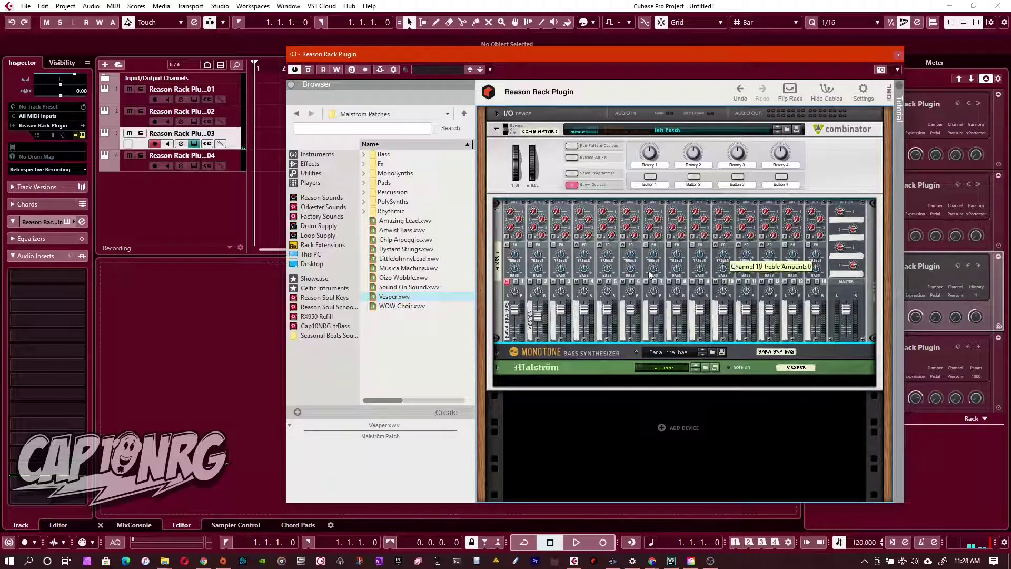
# Insert a Pulveriser Demolition above the mixer inside the Combinator
pyautogui.click(310, 164)
pyautogui.click(445, 275)
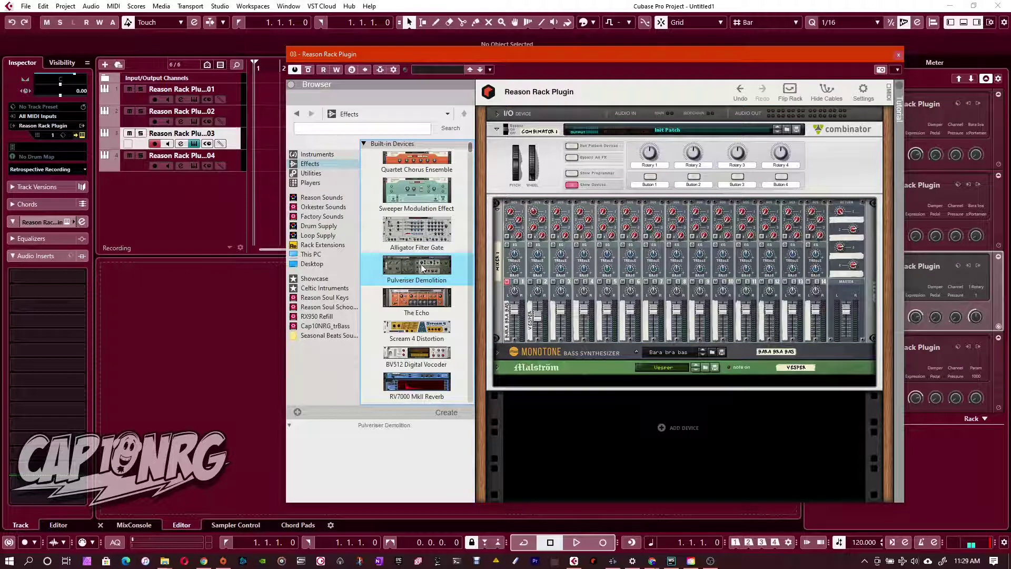
pyautogui.moveTo(422, 263)
pyautogui.mouseDown()
pyautogui.moveTo(546, 208)
pyautogui.moveTo(592, 209)
pyautogui.mouseUp()
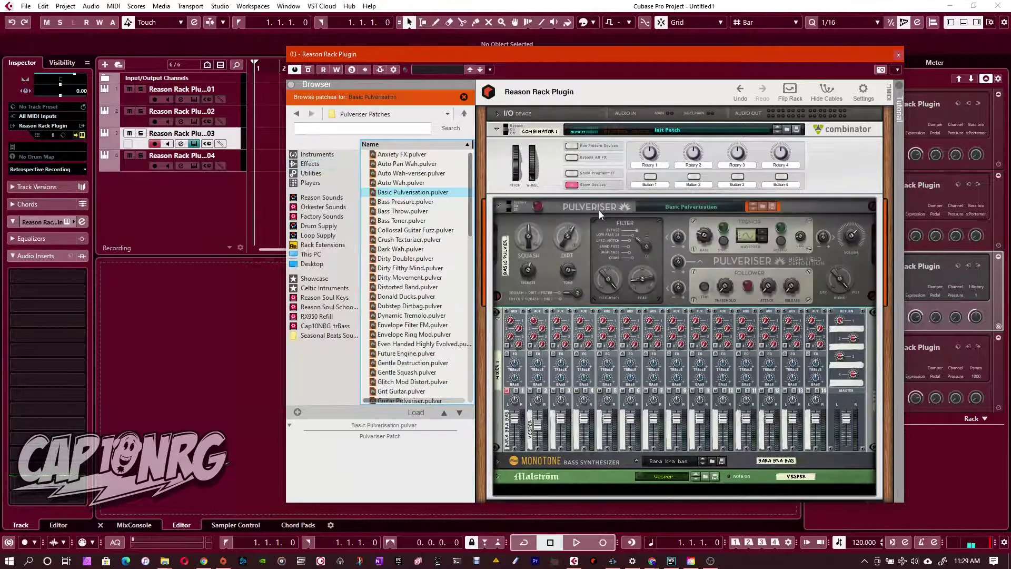
# Cable the mixer's Aux 1 Send into the Pulveriser and its output to Aux 1 Return
pyautogui.press('Tab')
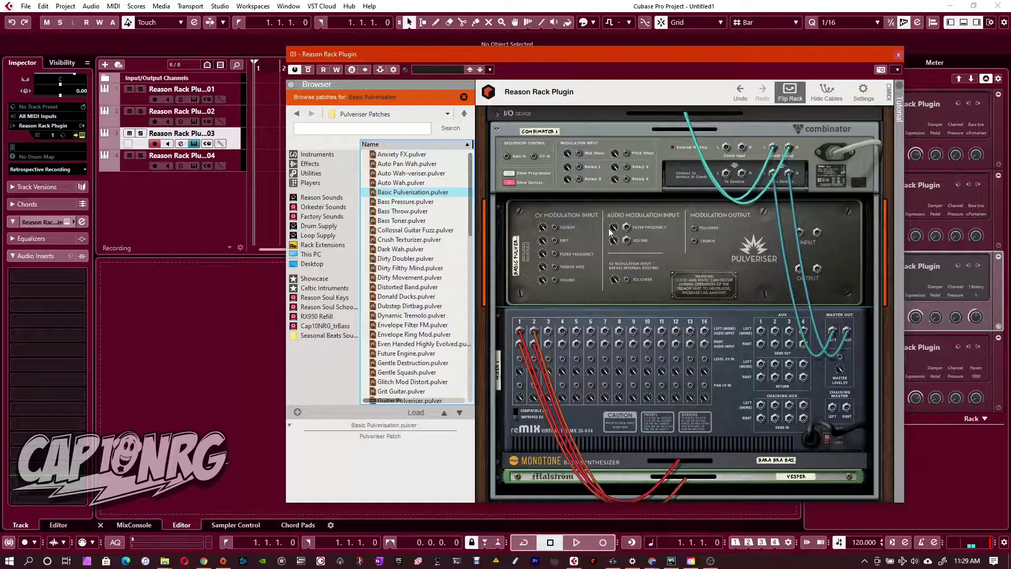
pyautogui.moveTo(799, 233); pyautogui.dragTo(762, 331)
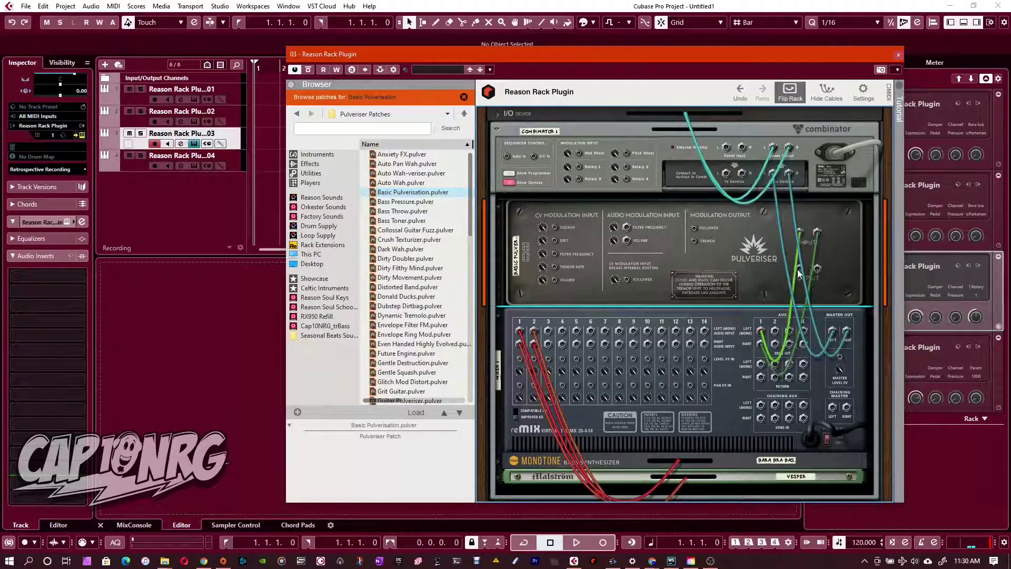
pyautogui.moveTo(799, 270); pyautogui.dragTo(761, 364)
pyautogui.press('Tab')
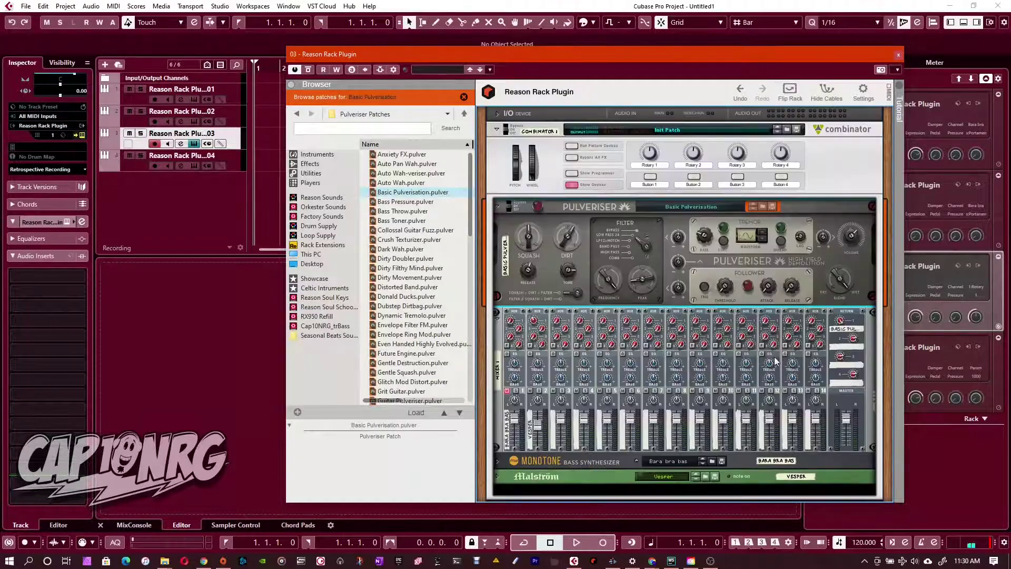
# Load the Collossal Guitar Fuzz patch into the Pulveriser
pyautogui.click(837, 344)
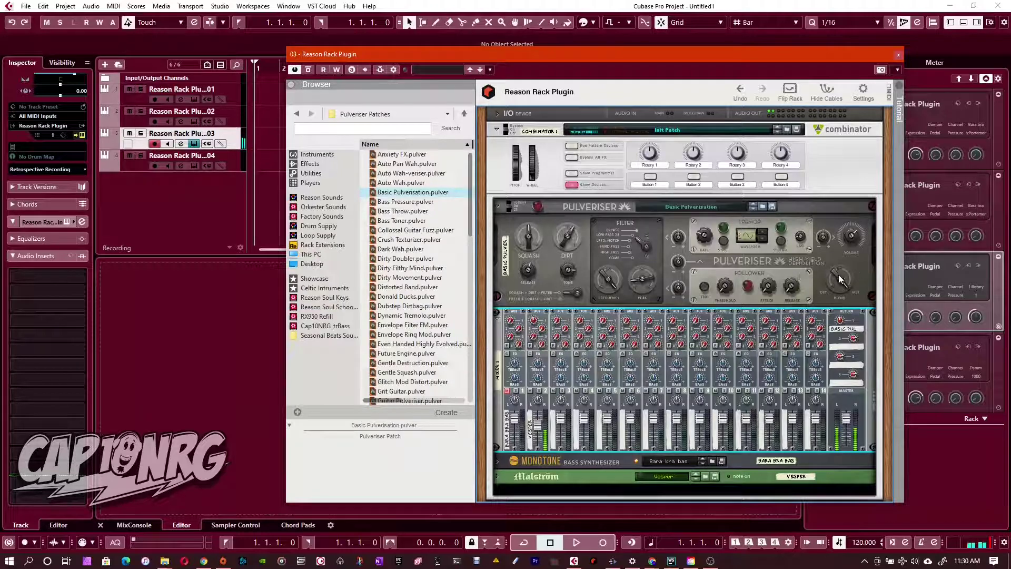
pyautogui.press('Down')
pyautogui.press('Down')
pyautogui.press('Down')
pyautogui.press('Down')
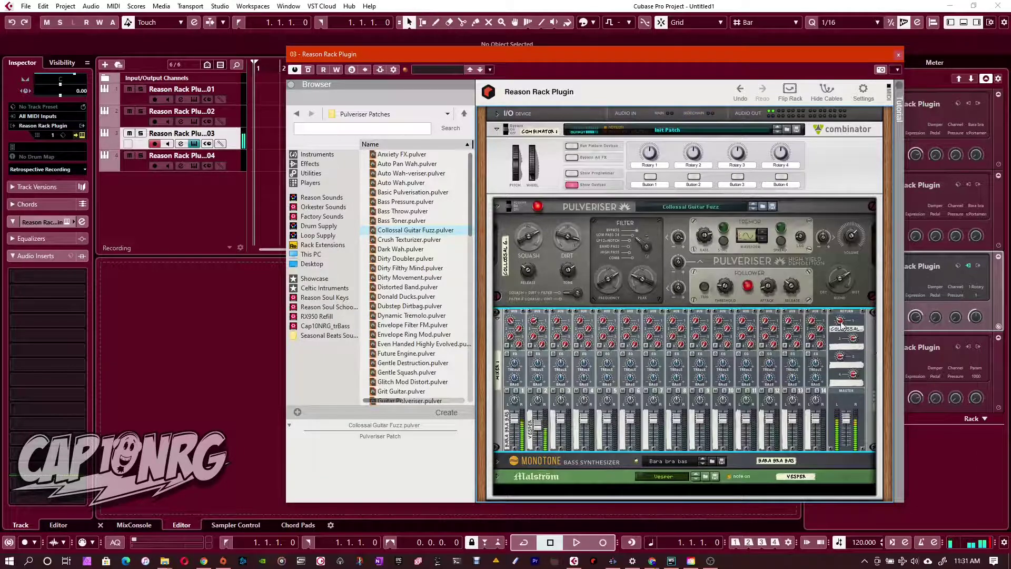
pyautogui.moveTo(841, 317)
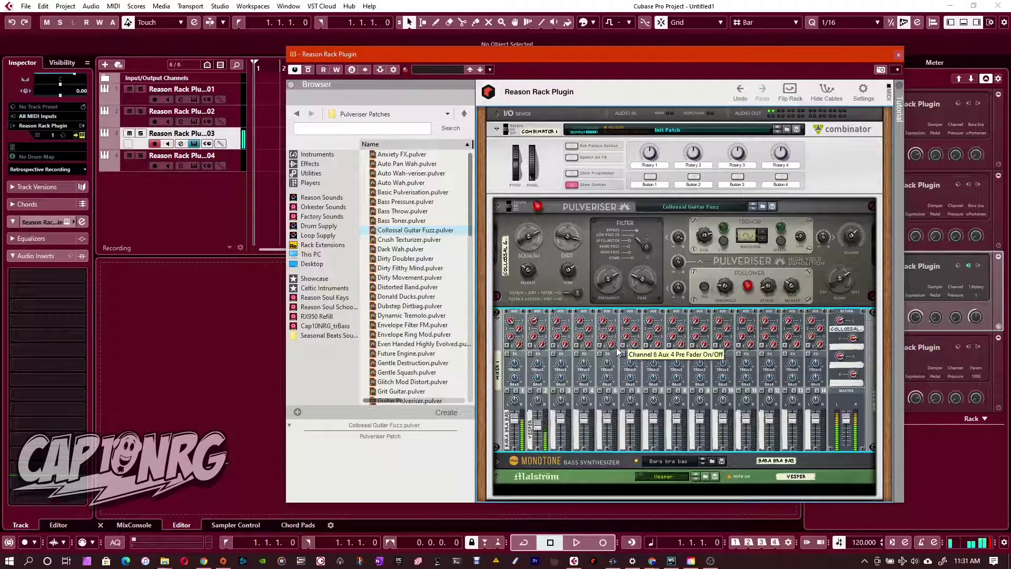
pyautogui.moveTo(614, 342)
pyautogui.moveTo(509, 330)
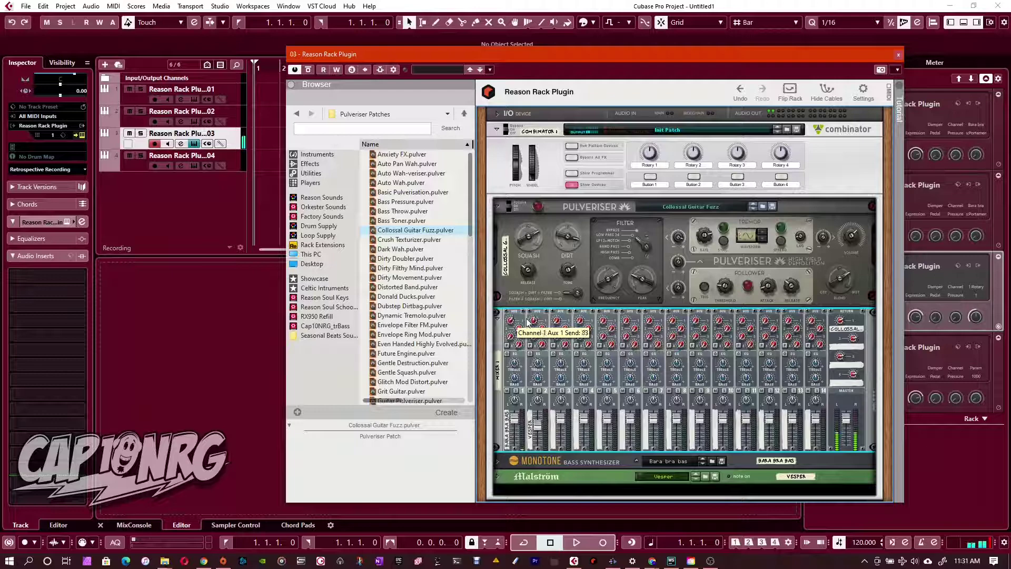
pyautogui.click(700, 208)
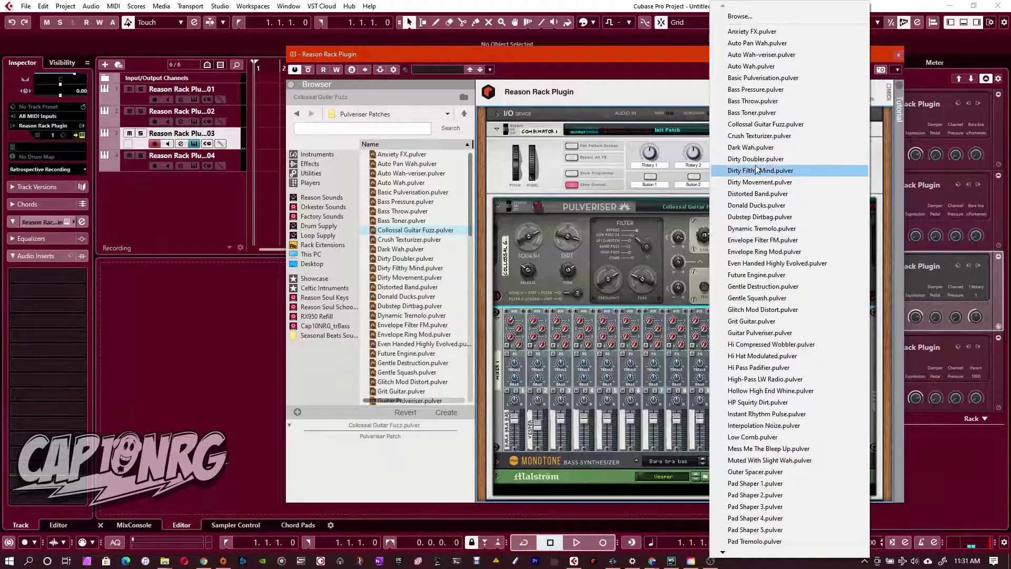
pyautogui.click(764, 124)
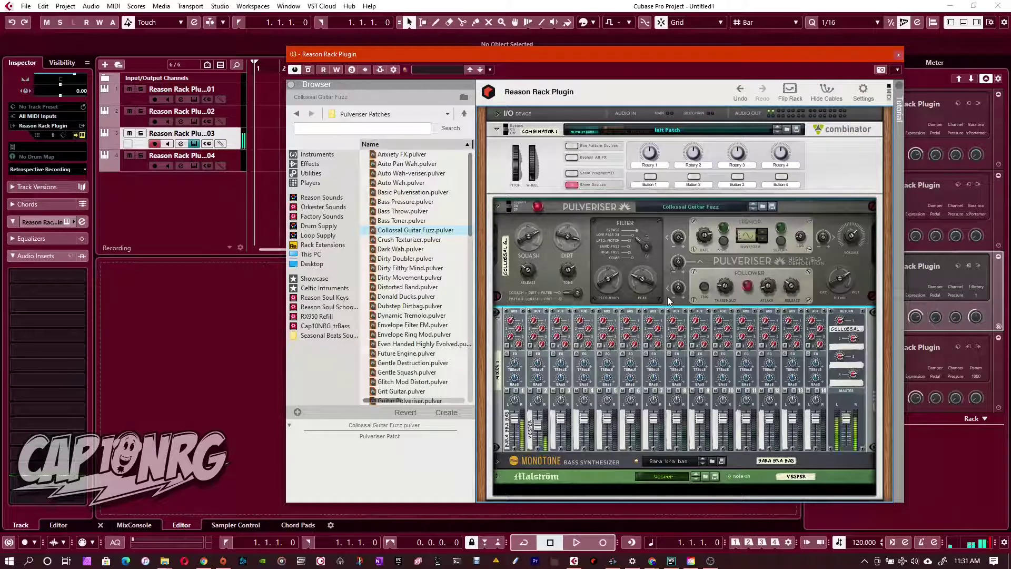
# Turn up the Aux 1 sends on mixer channels 1 and 2, channel 2 to 48
pyautogui.click(510, 321)
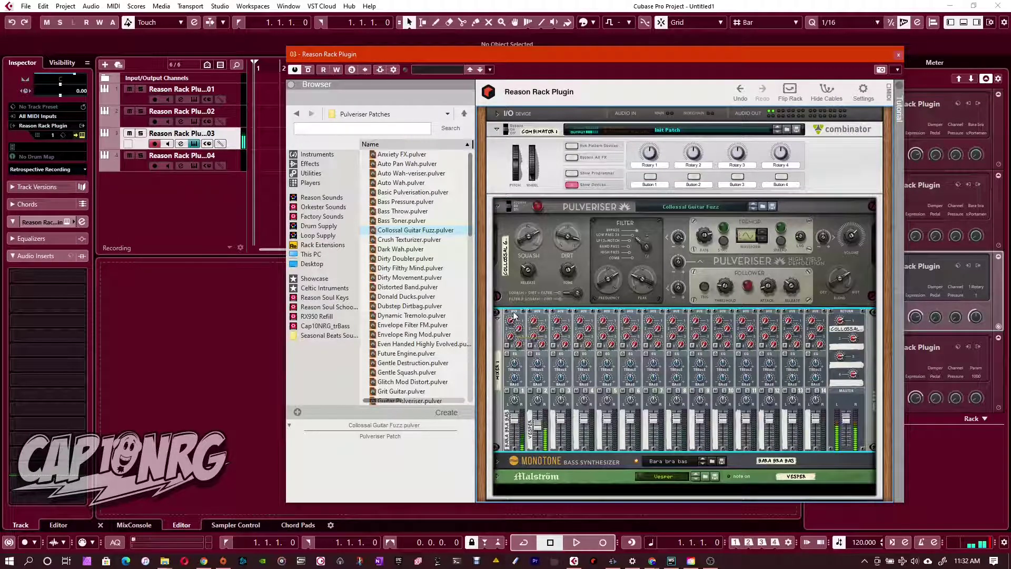
pyautogui.moveTo(509, 314)
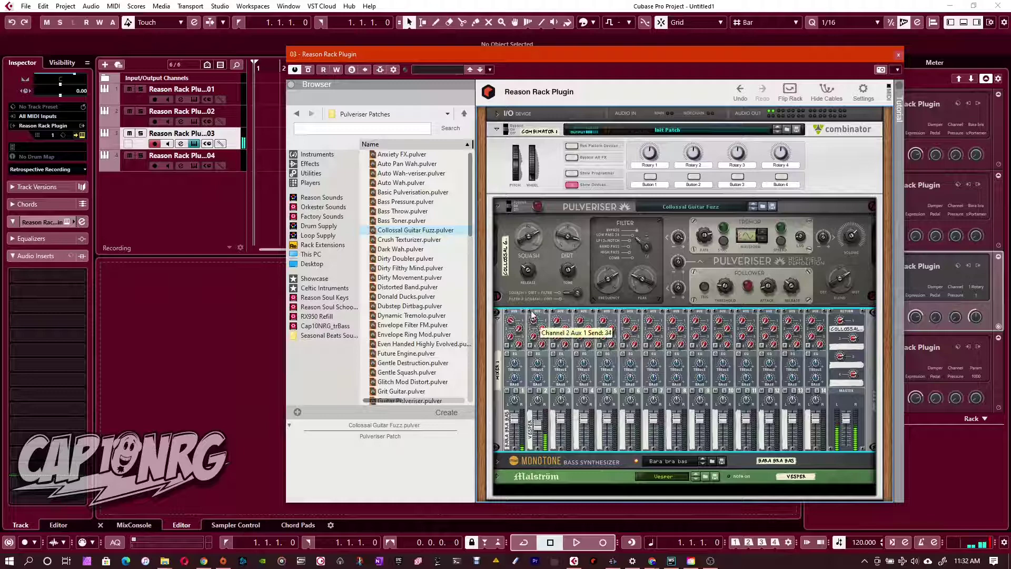
pyautogui.moveTo(533, 316); pyautogui.dragTo(529, 311)
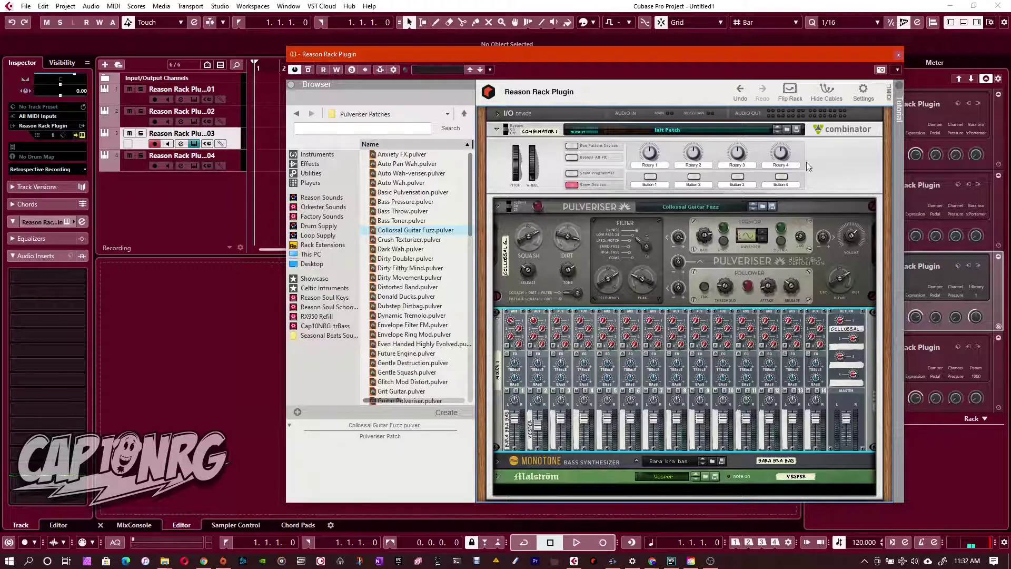
# Save track 3's Combinator as the patch comb.cmb, replacing the existing file
pyautogui.click(797, 129)
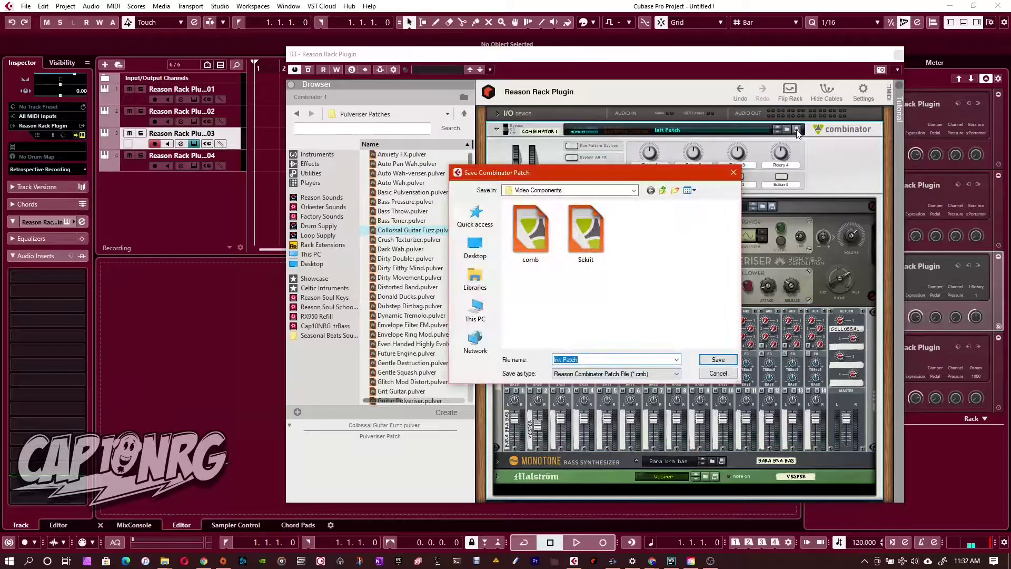
pyautogui.click(533, 233)
pyautogui.press('Tab')
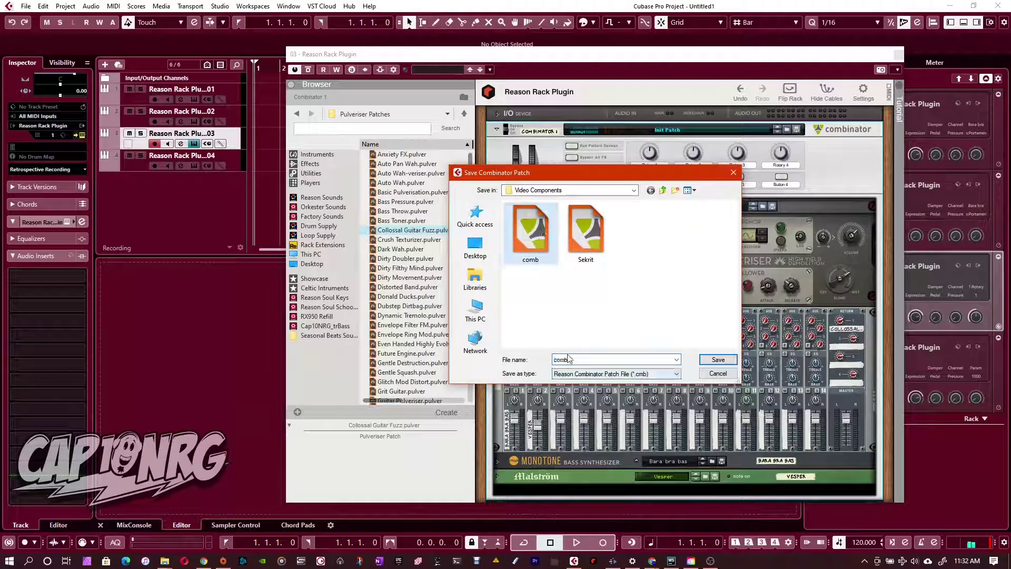
pyautogui.click(717, 360)
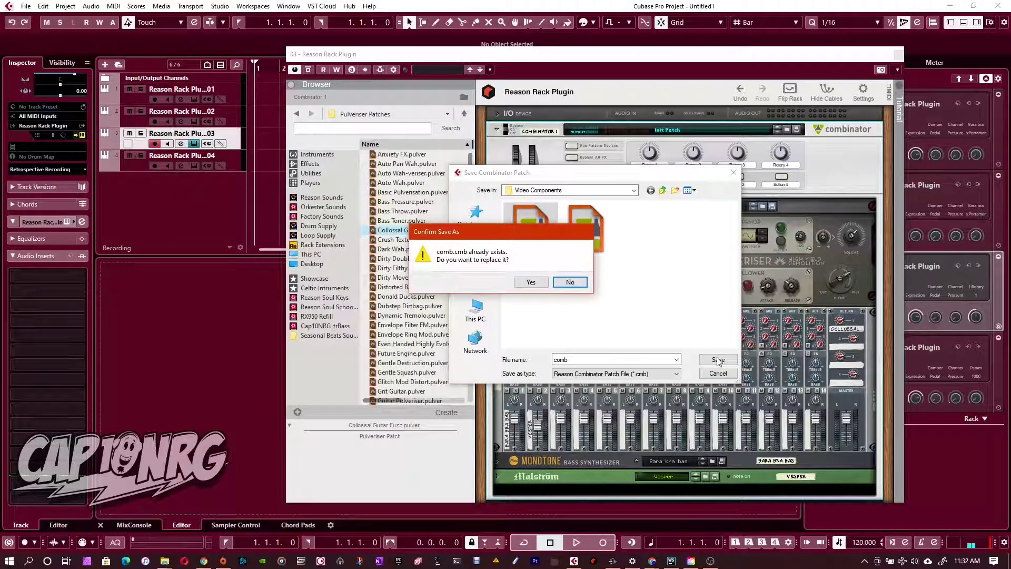
pyautogui.click(532, 282)
pyautogui.moveTo(655, 276)
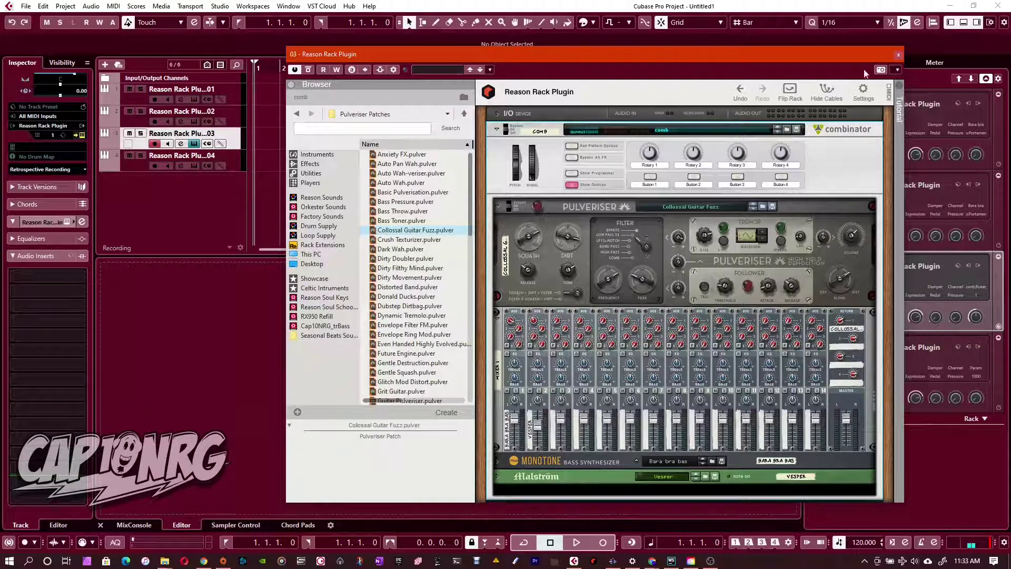
# Open track 4's Reason Rack instrument window with its Browser showing
pyautogui.click(194, 143)
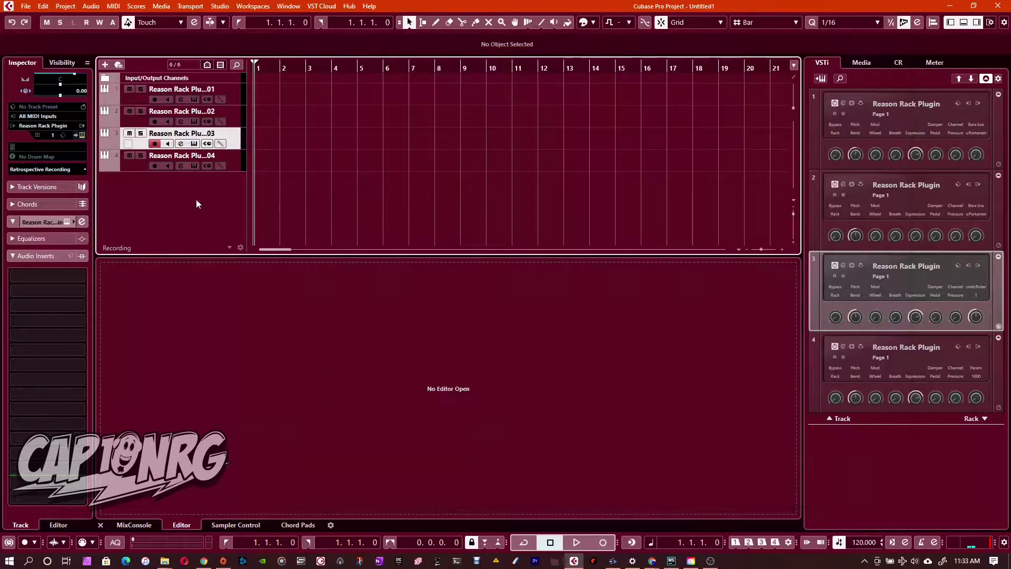
pyautogui.click(140, 168)
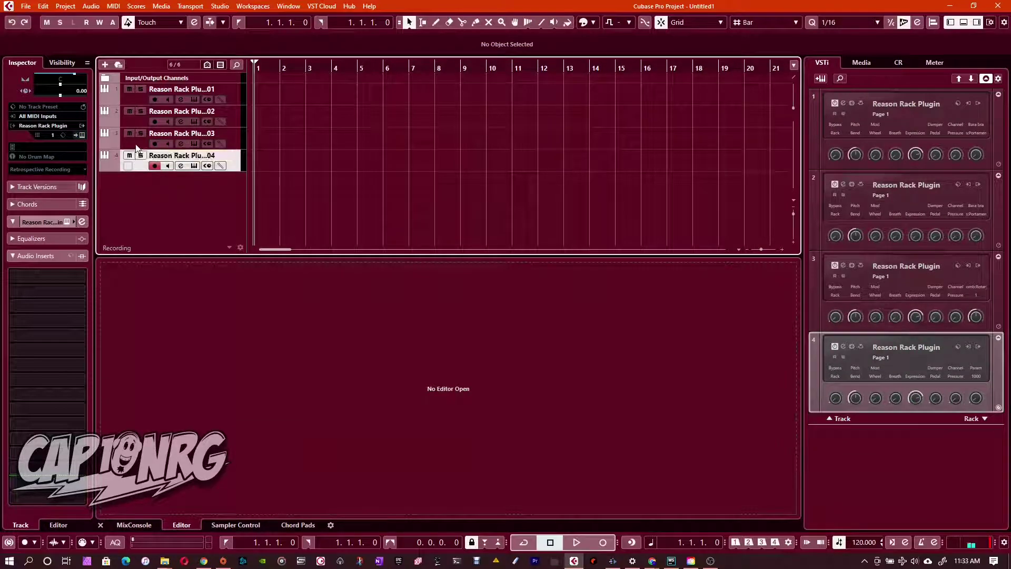
pyautogui.click(136, 147)
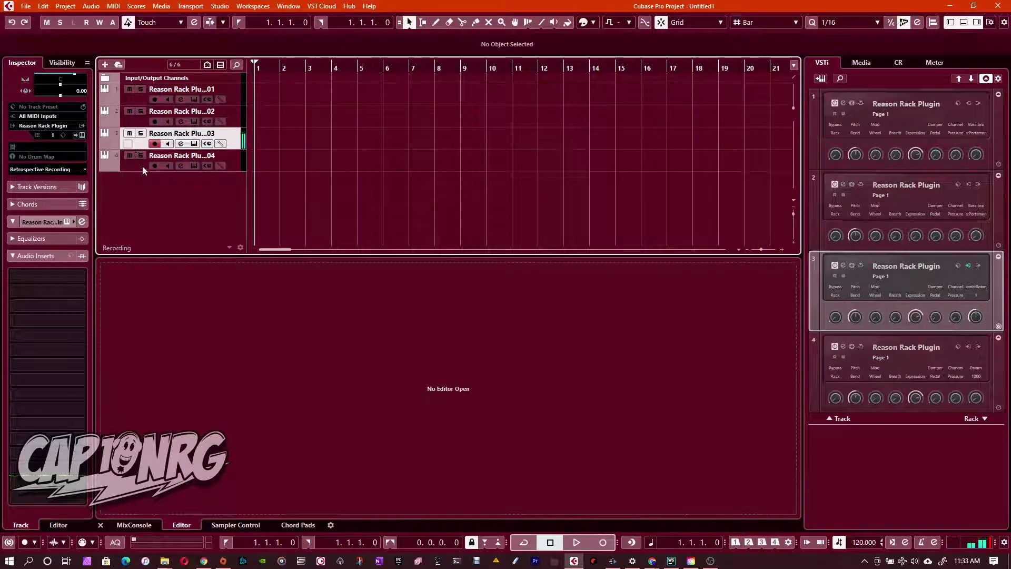
pyautogui.click(142, 167)
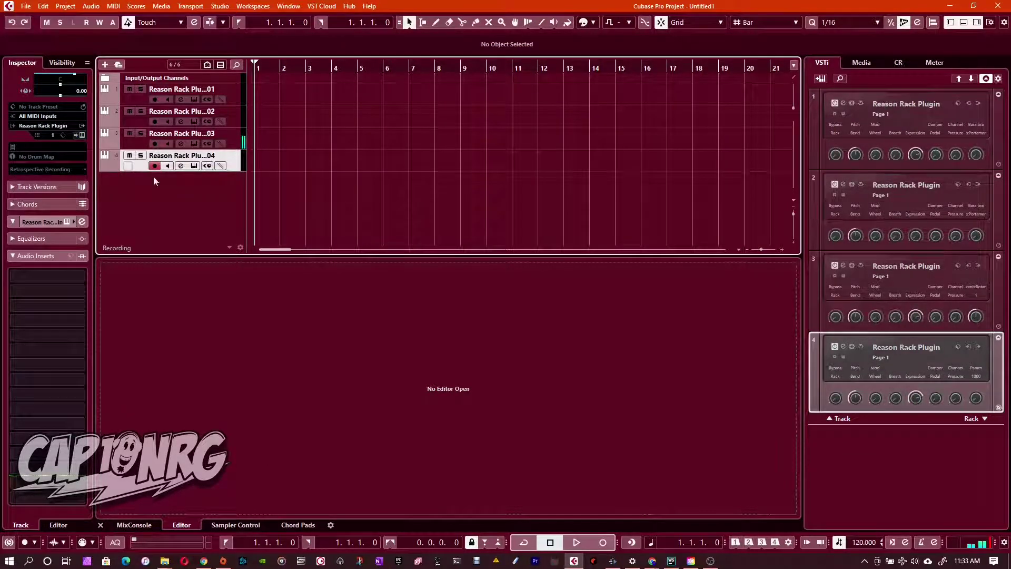
pyautogui.click(194, 166)
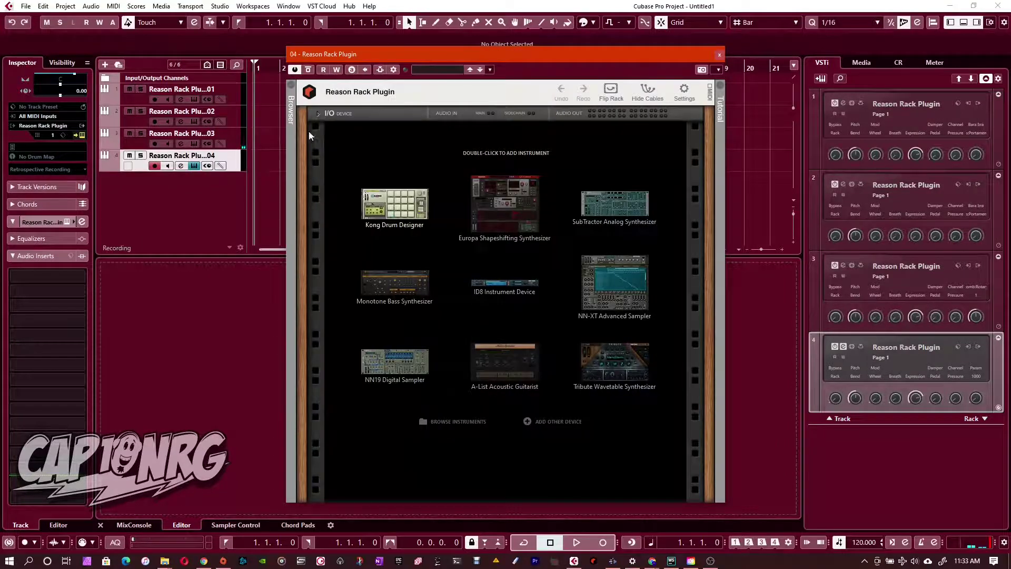
pyautogui.click(290, 84)
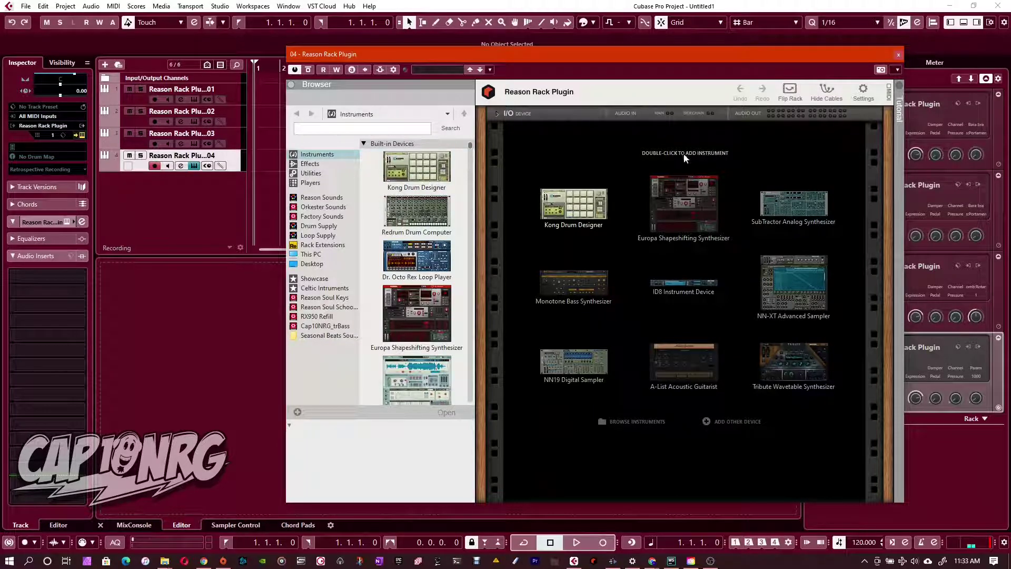
# Load the comb Combinator patch from scratchDisk (G:) > Video Components
pyautogui.click(322, 254)
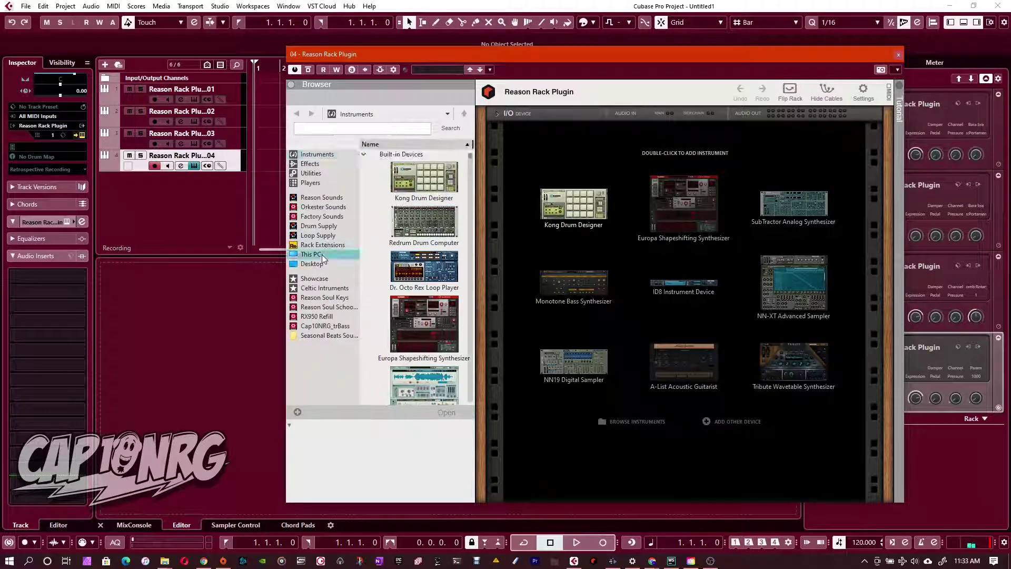
pyautogui.doubleClick(396, 257)
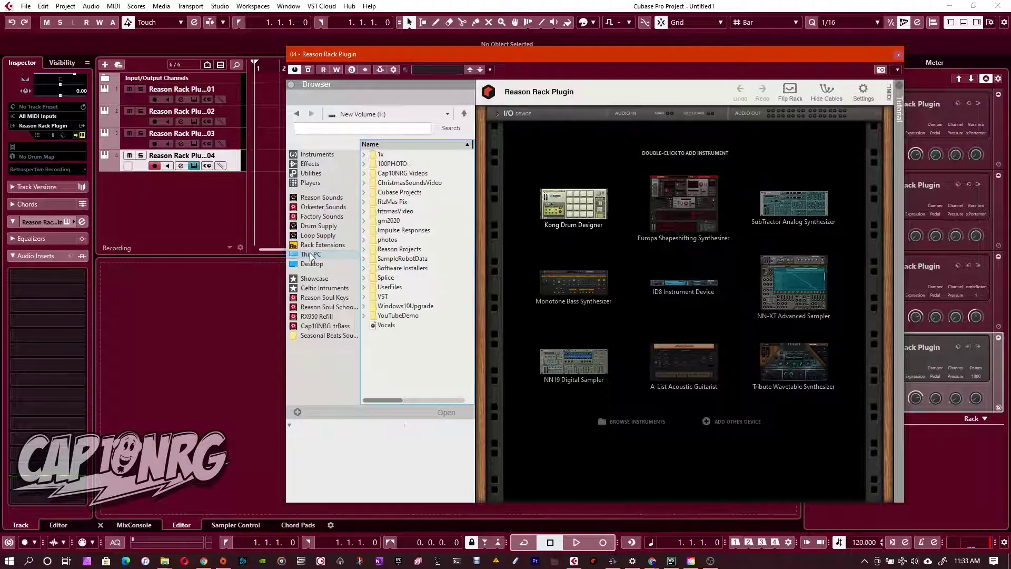
pyautogui.click(309, 252)
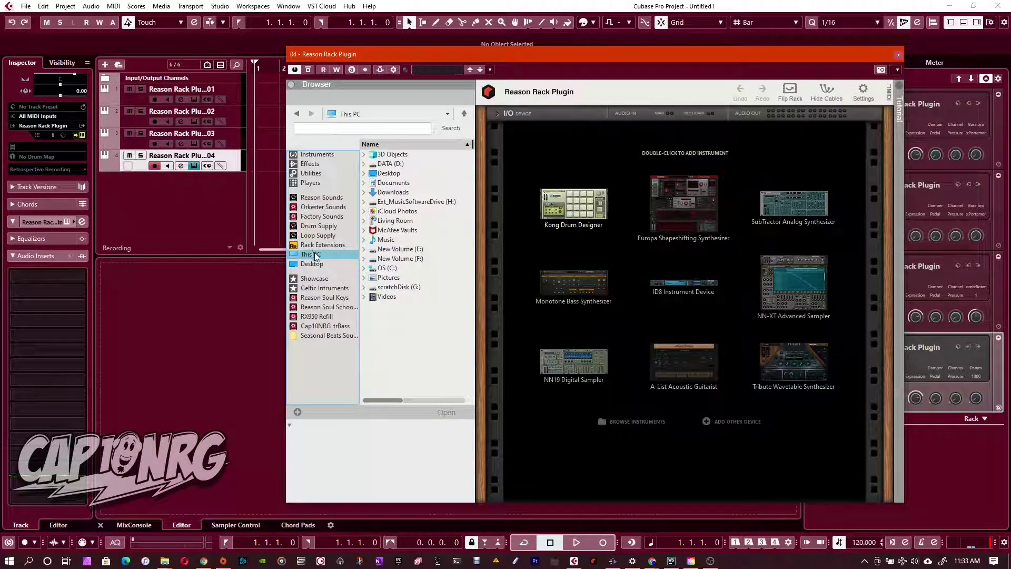
pyautogui.doubleClick(392, 288)
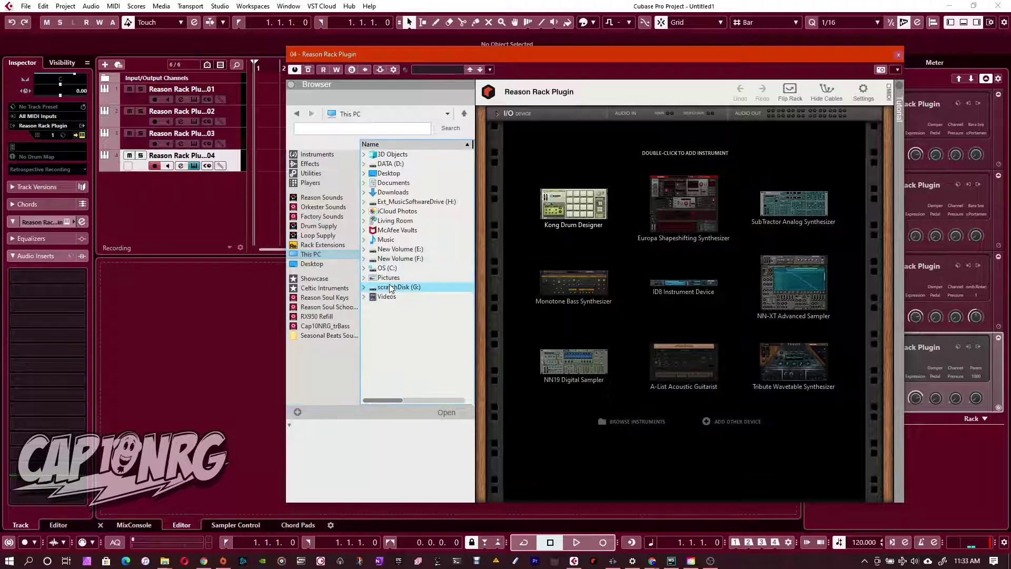
pyautogui.doubleClick(402, 263)
pyautogui.click(386, 154)
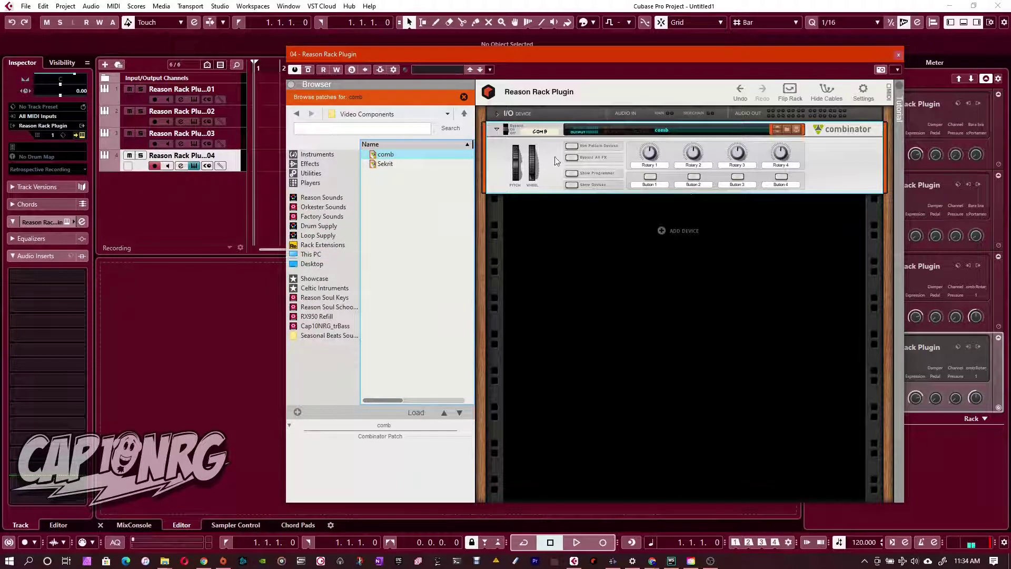
# Expand the reloaded Combinator's panel and reveal its devices down to Malström
pyautogui.click(570, 185)
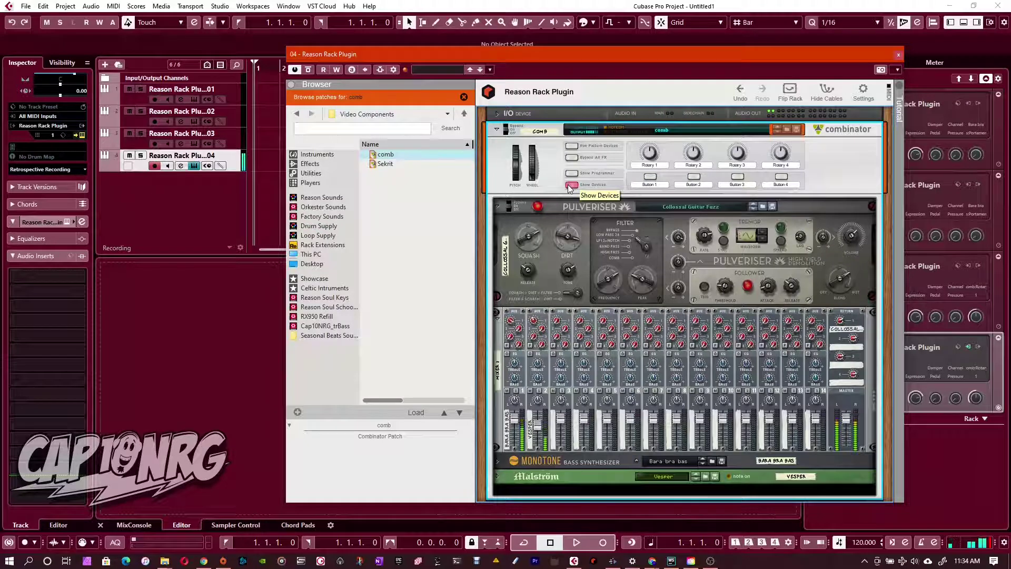
pyautogui.click(568, 186)
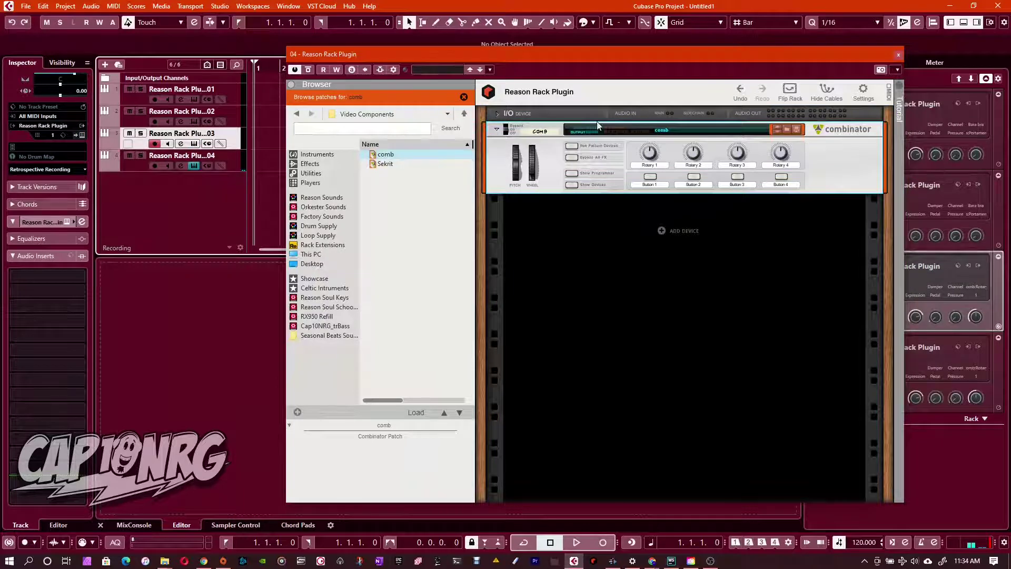
pyautogui.click(497, 130)
pyautogui.click(497, 130)
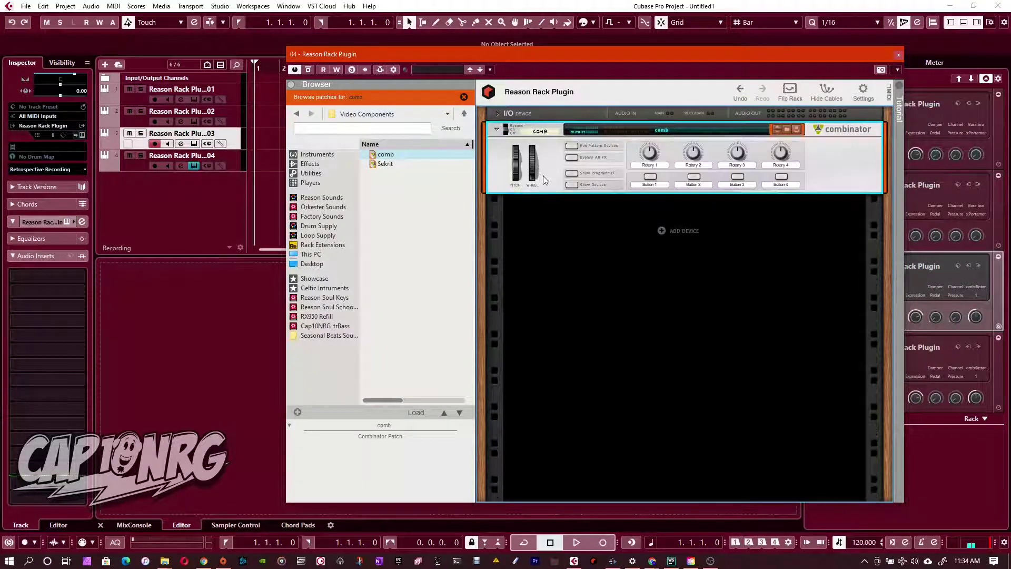
pyautogui.click(577, 187)
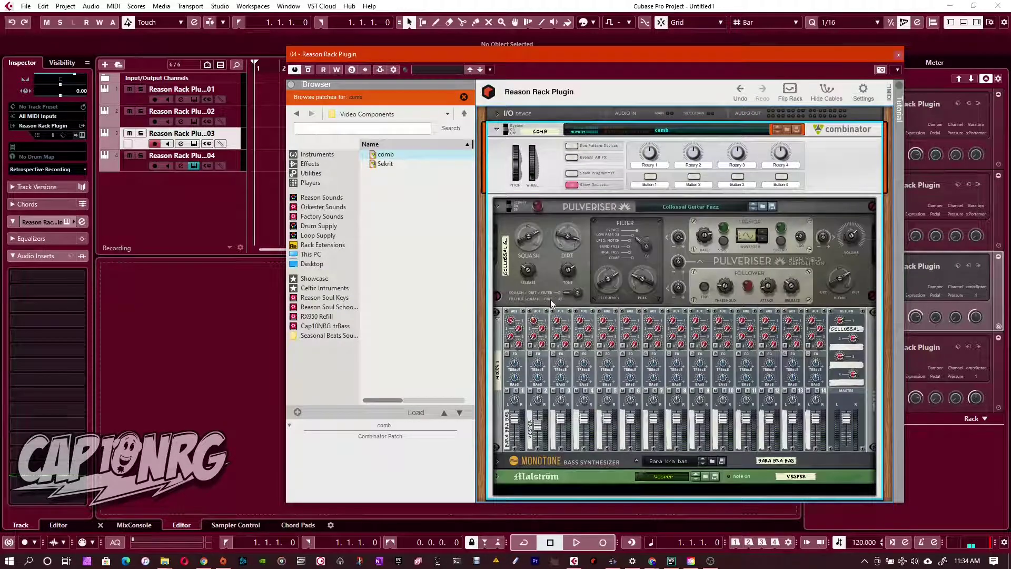
pyautogui.scroll(-3, 592, 279)
pyautogui.scroll(-2, 576, 322)
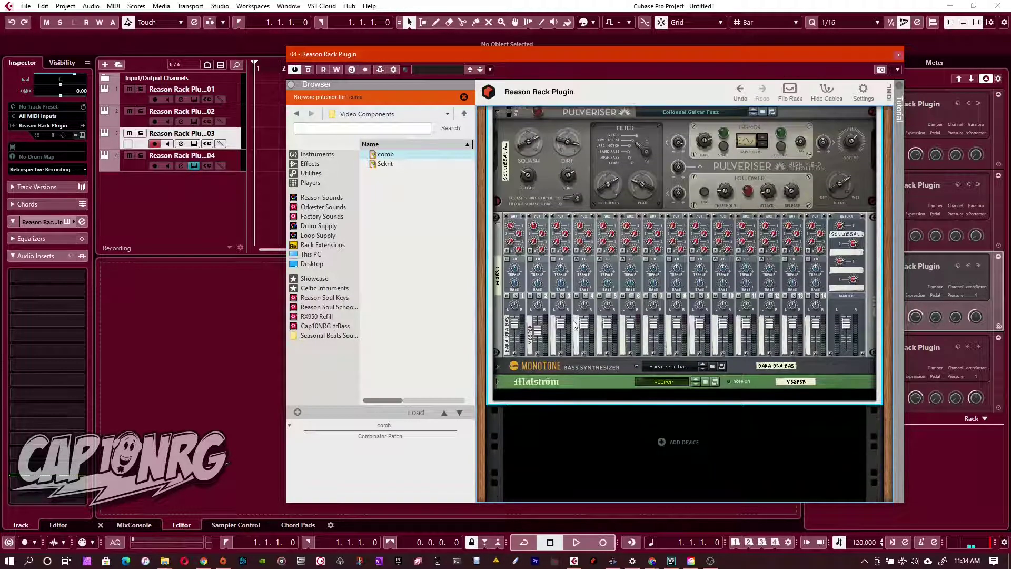
# Load the Musica Machina patch on Malström and Mr Fingers on Monotone, then select track 4
pyautogui.click(523, 383)
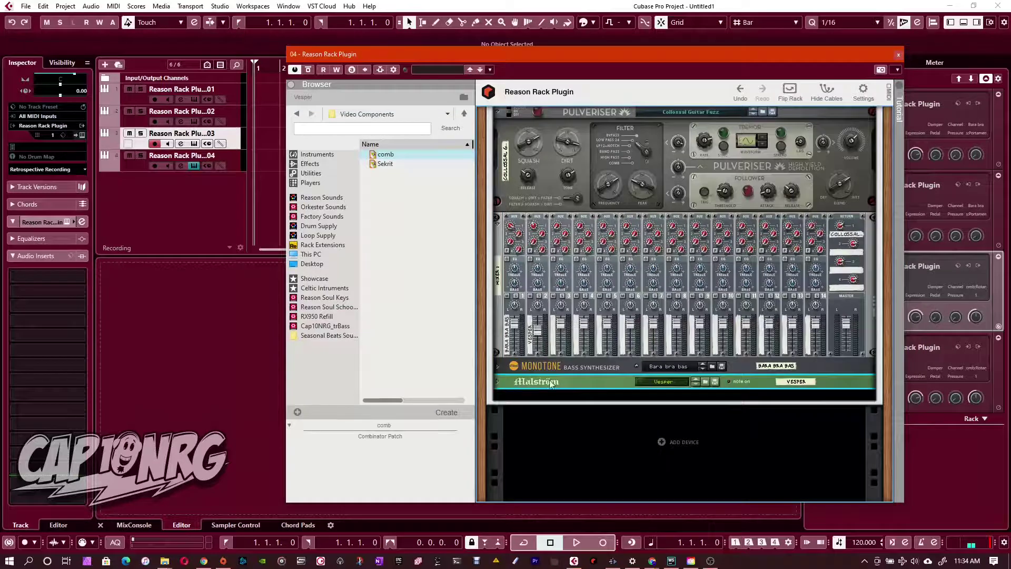
pyautogui.click(676, 382)
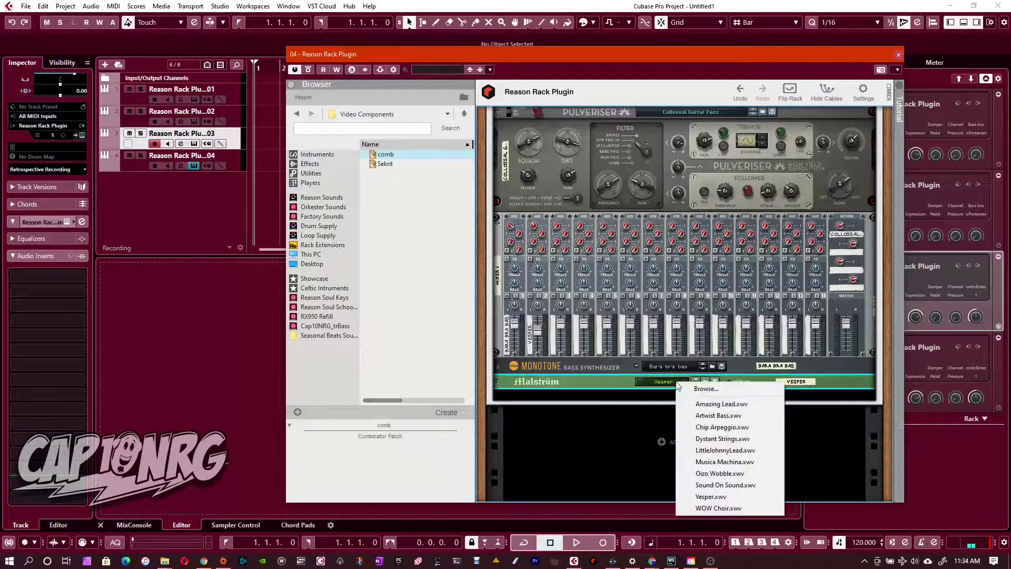
pyautogui.click(706, 463)
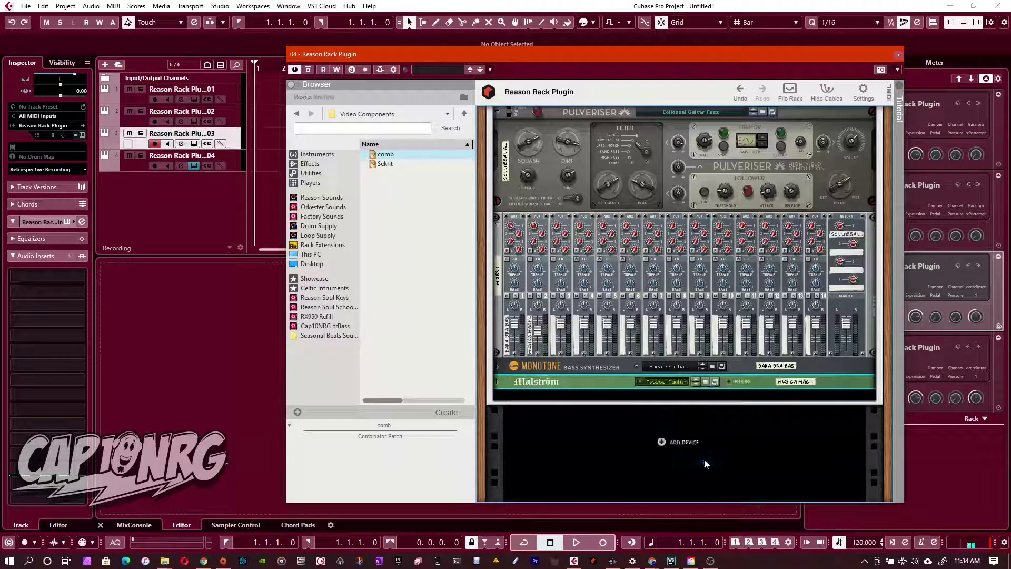
pyautogui.click(676, 367)
pyautogui.click(720, 426)
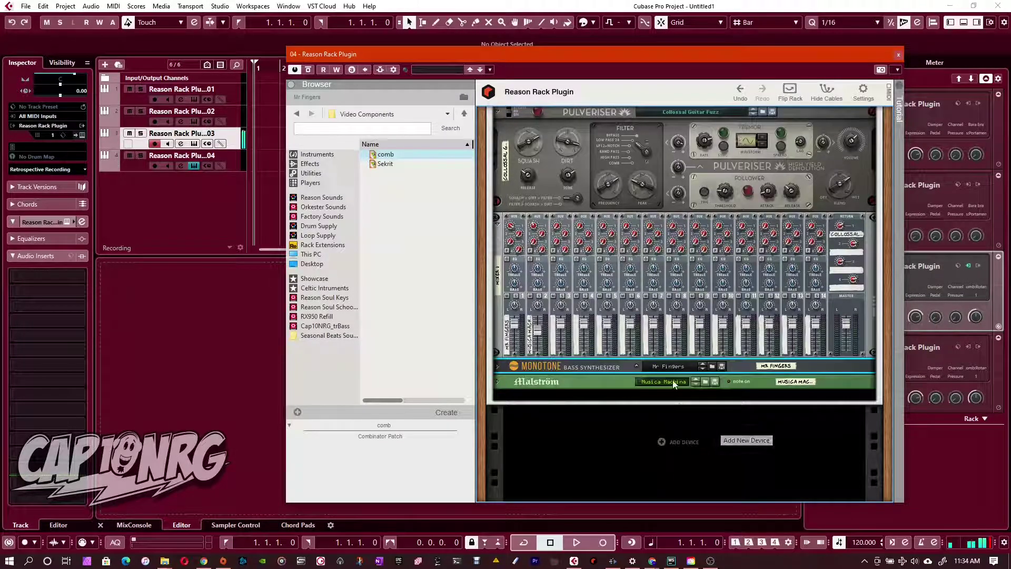
pyautogui.click(131, 167)
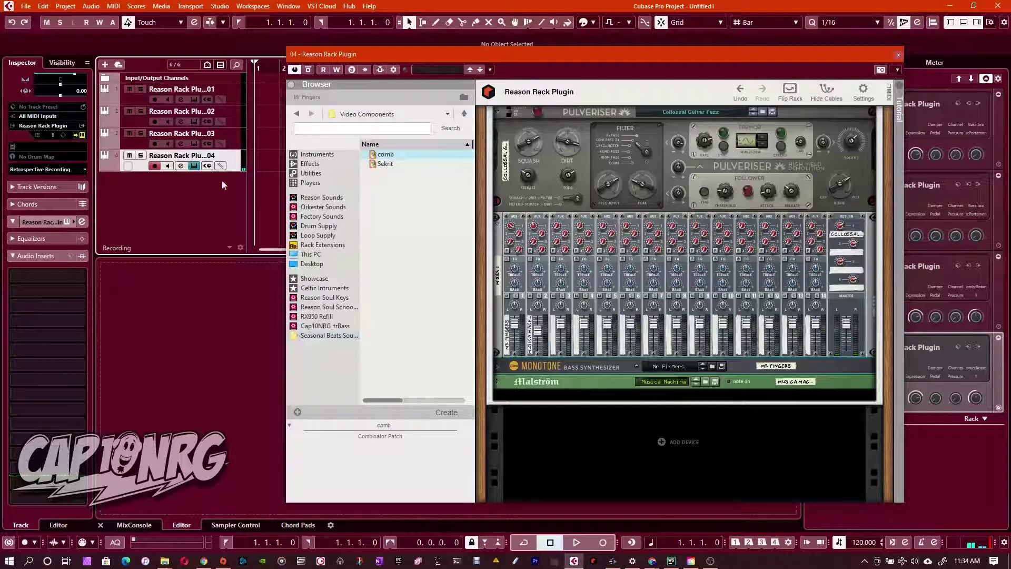
# Drop Pangea World Instruments (Struck Grand Piano Natural) below Malström and mute the Combinator mixer's channel 1
pyautogui.click(310, 156)
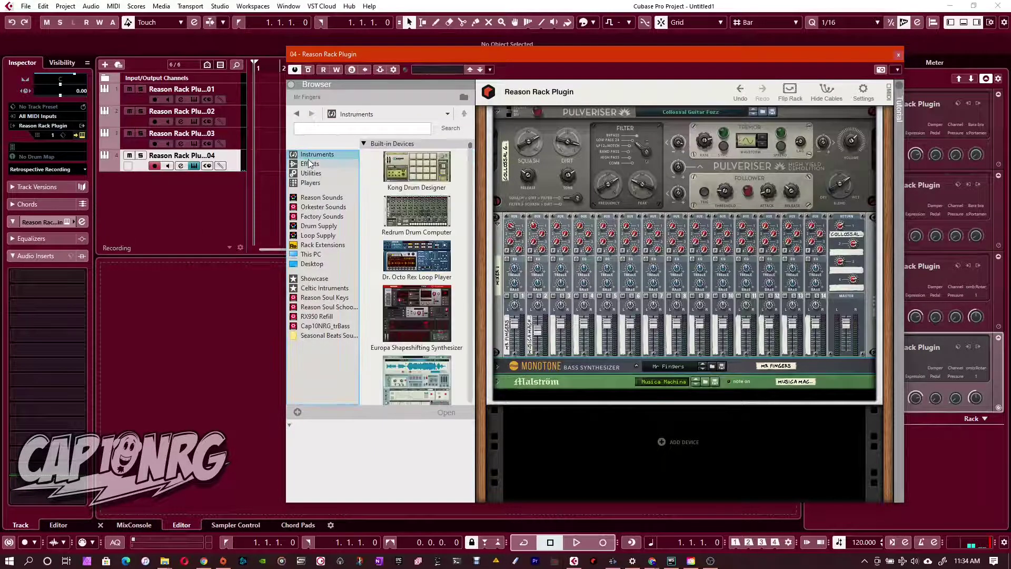
pyautogui.scroll(-6, 409, 295)
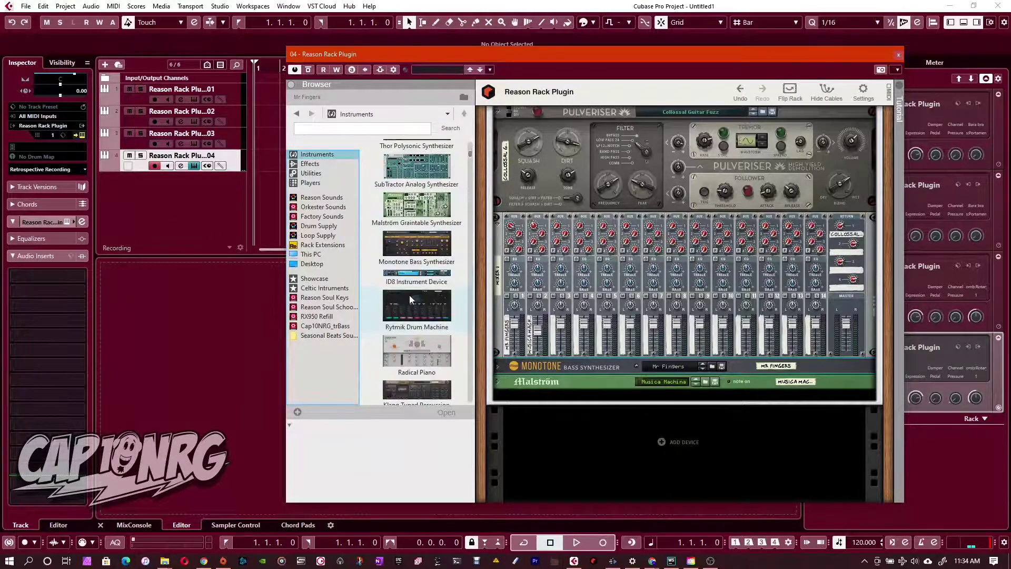
pyautogui.scroll(-5, 409, 295)
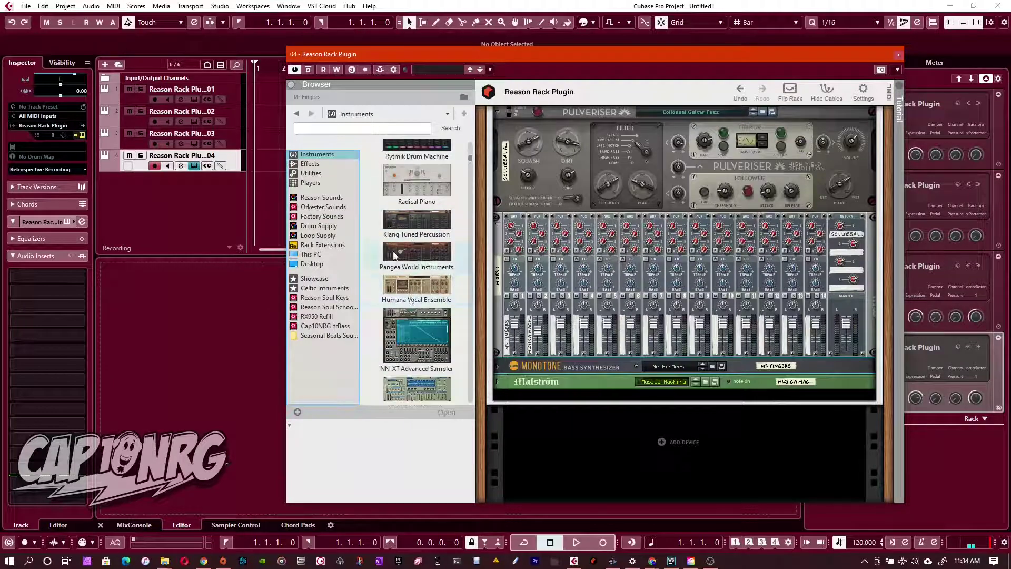
pyautogui.moveTo(395, 256)
pyautogui.mouseDown()
pyautogui.moveTo(450, 282)
pyautogui.moveTo(549, 386)
pyautogui.moveTo(535, 380)
pyautogui.mouseUp()
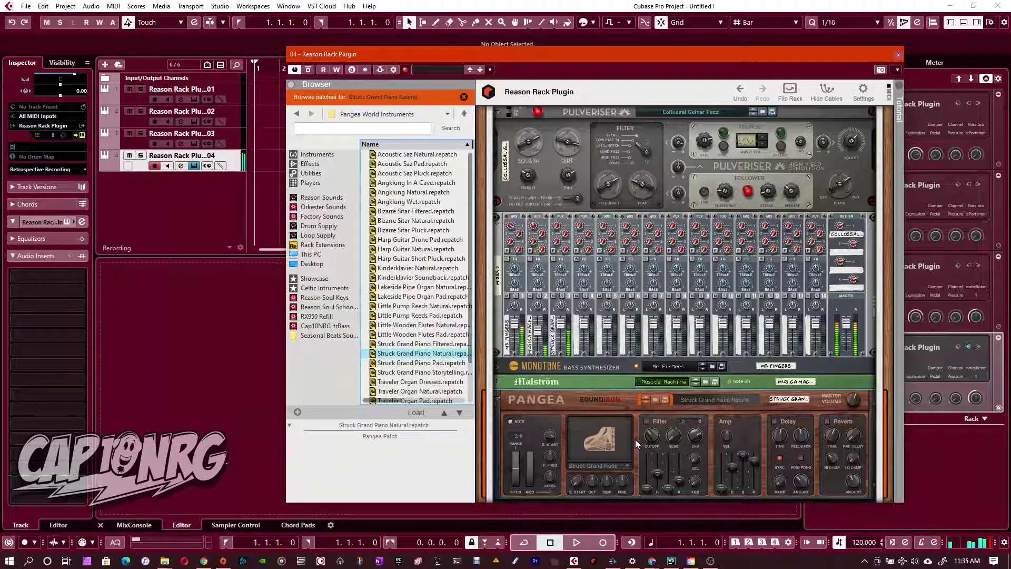
pyautogui.click(511, 345)
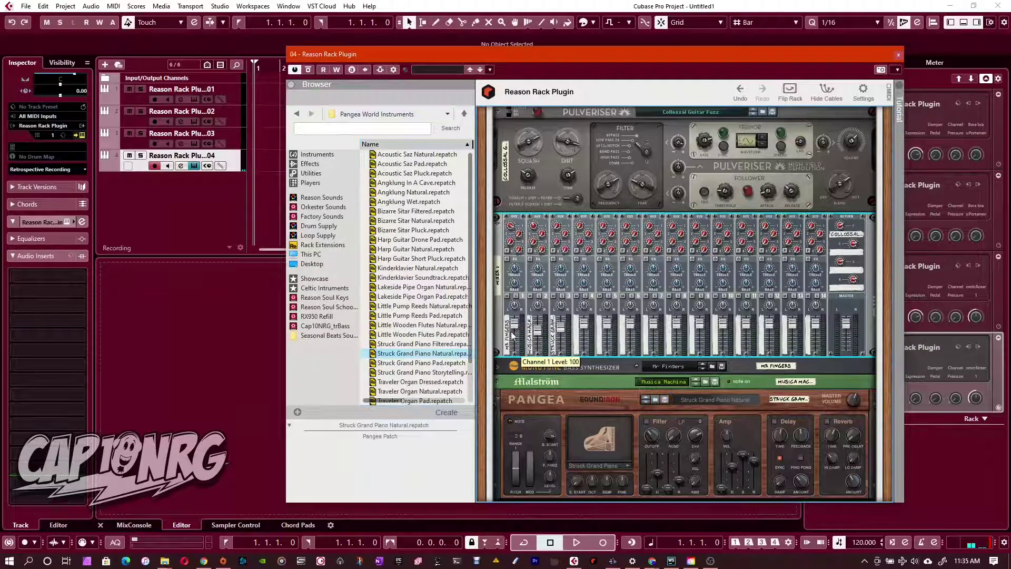
pyautogui.click(507, 296)
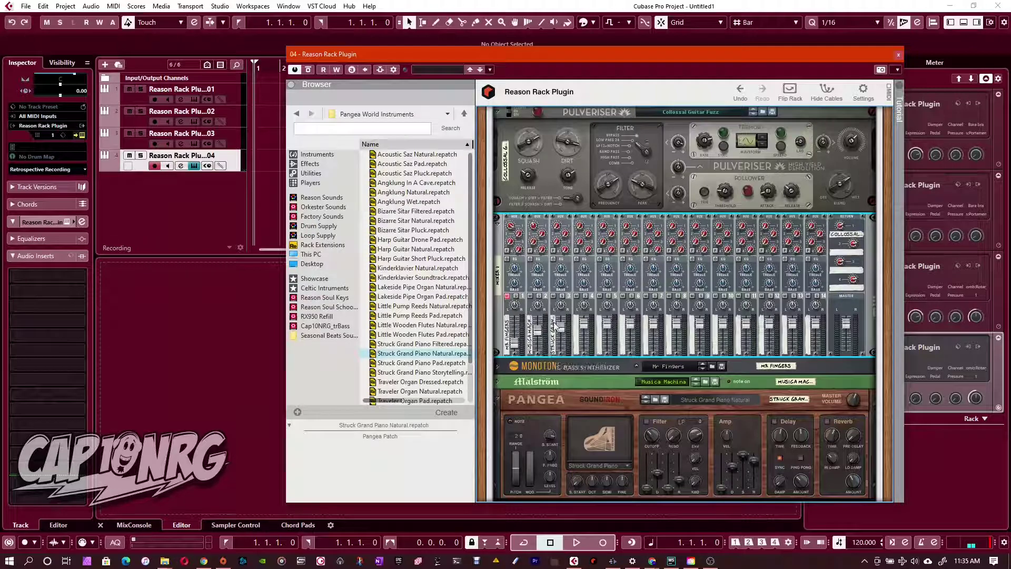